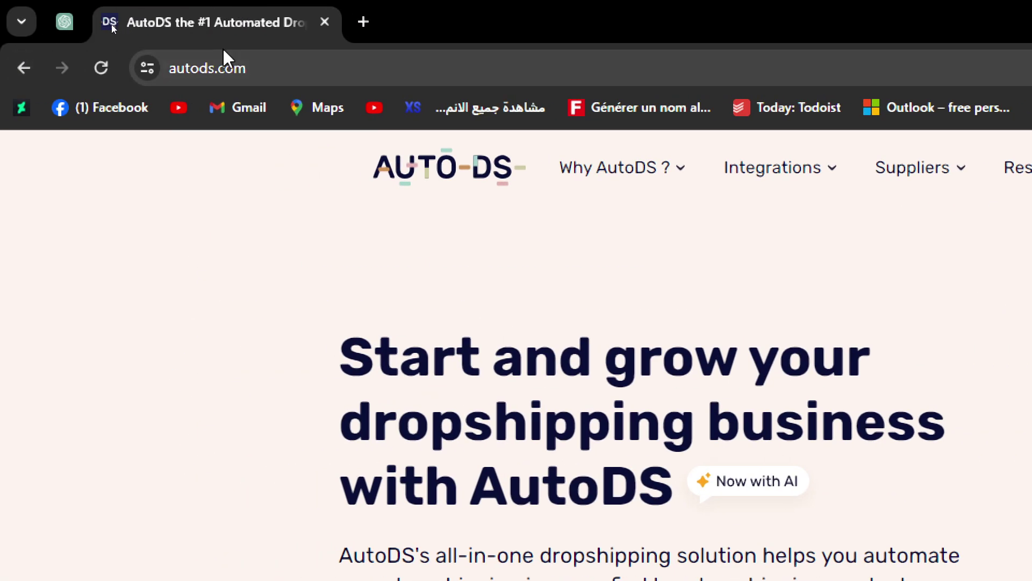
Select the autods.com address in the address bar, then return focus to the homepage
click(70, 34)
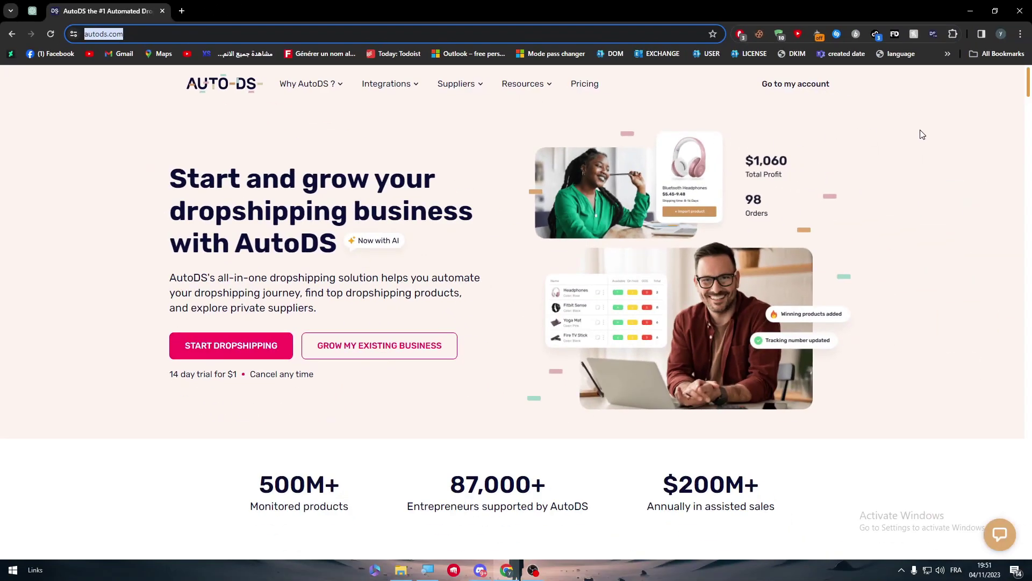
click(520, 116)
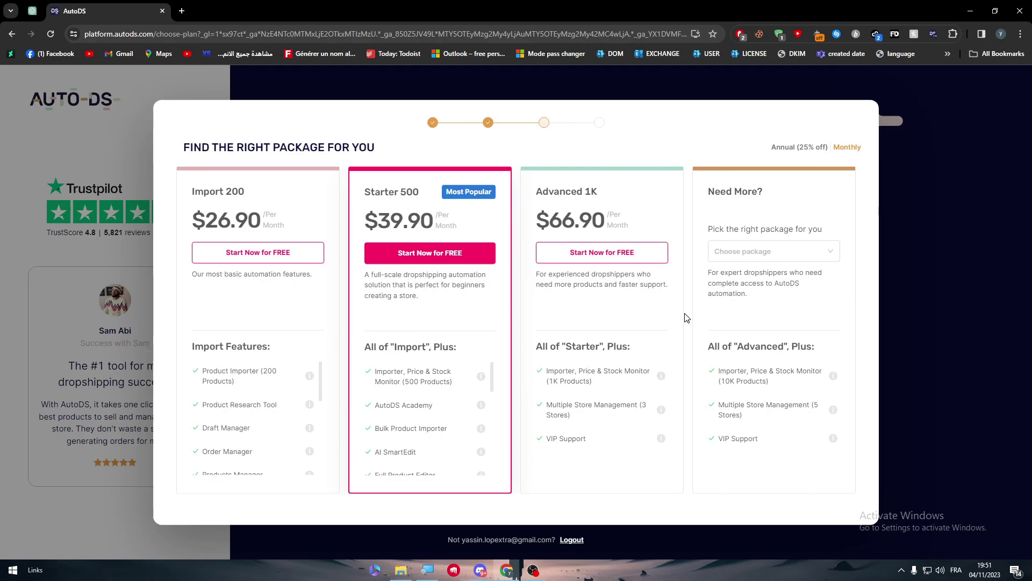
click(12, 34)
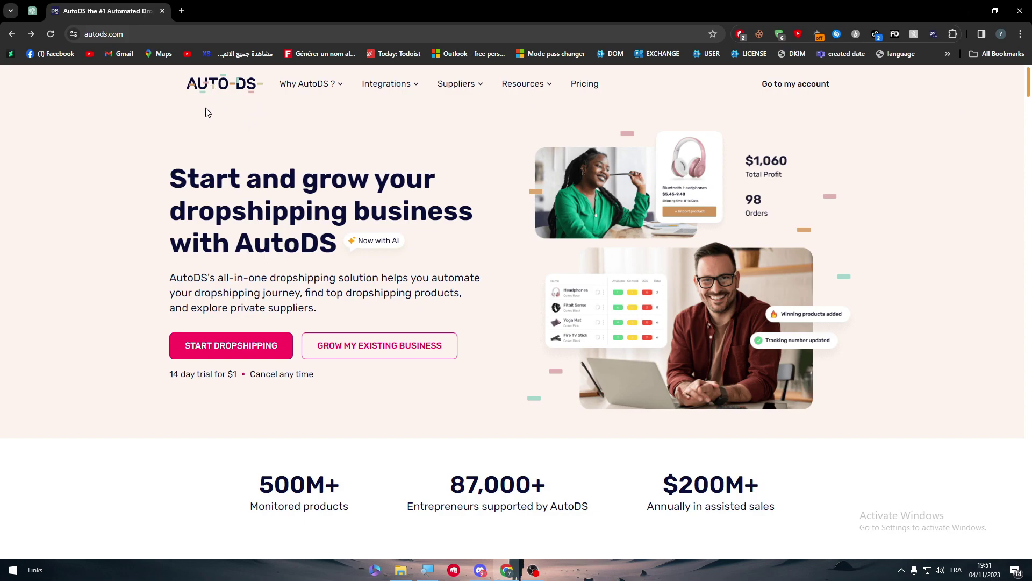
drag(1028, 82, 1030, 342)
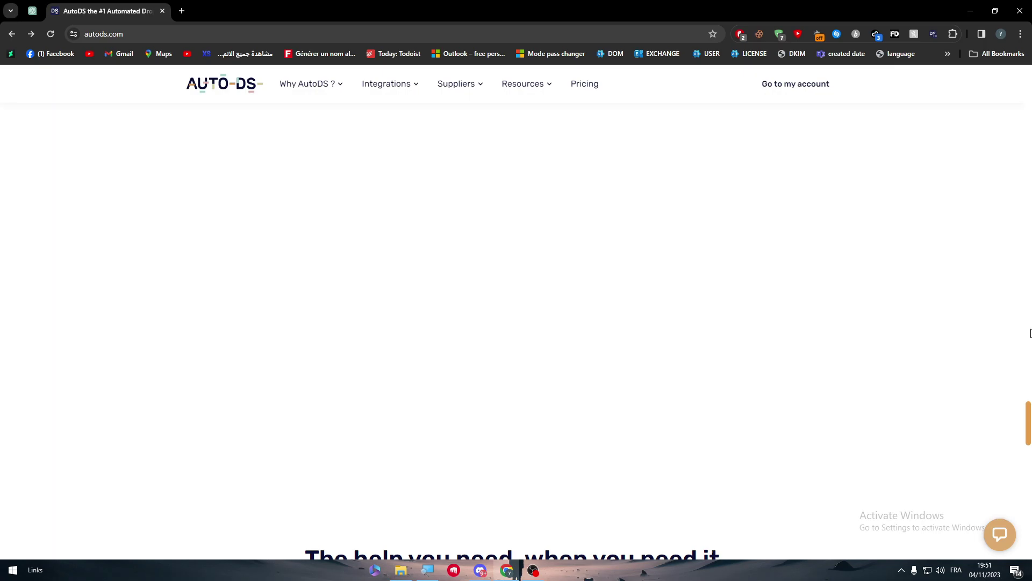
scroll(1030, 342, down, 10)
scroll(1031, 281, up, 20)
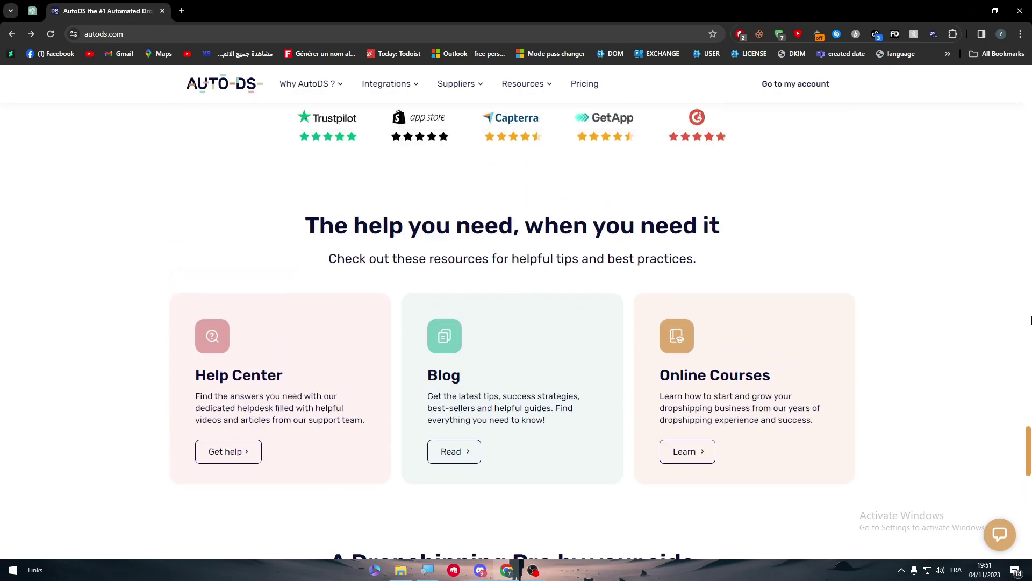
drag(1030, 281, 1031, 197)
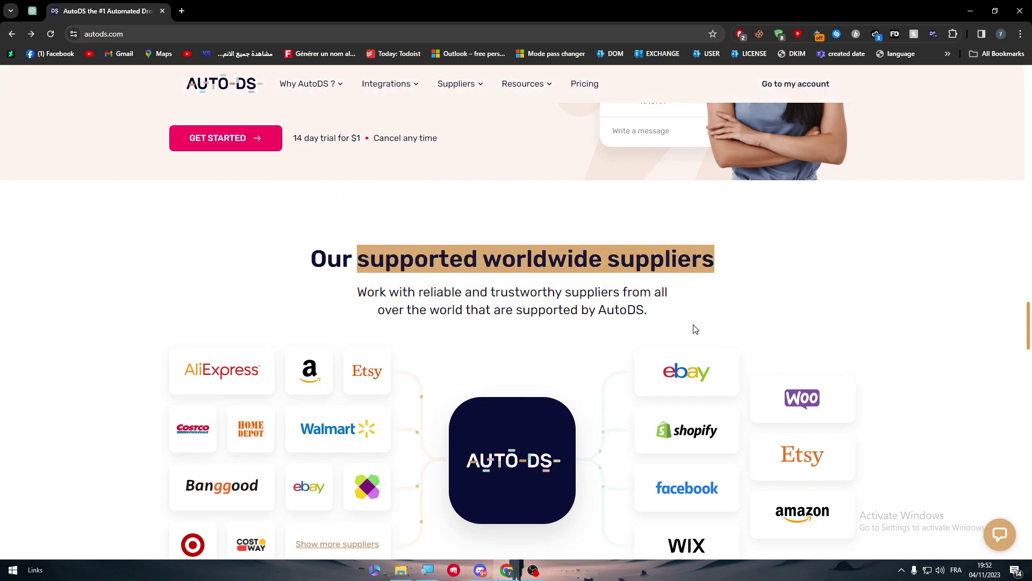
drag(1028, 318, 1029, 329)
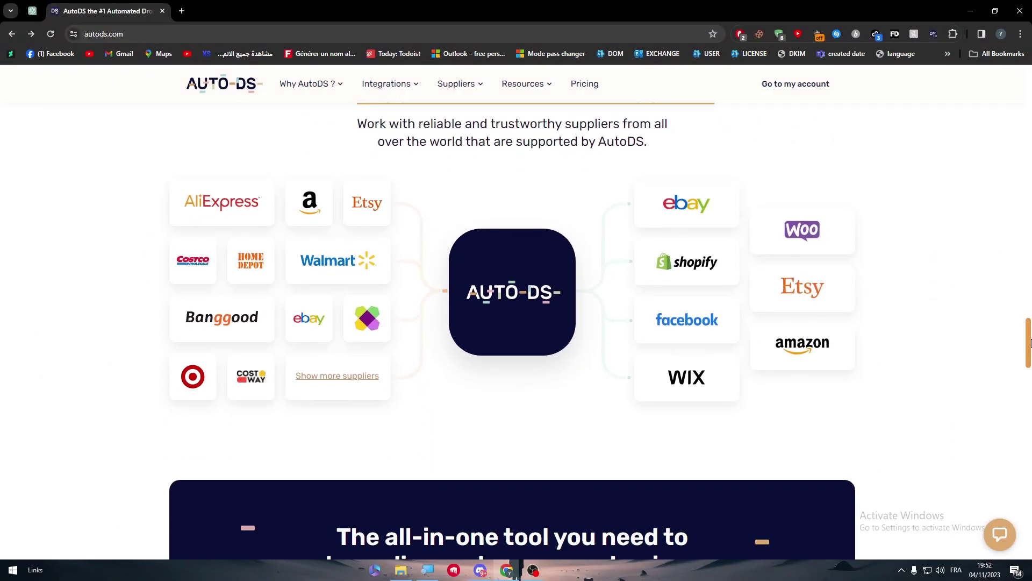
scroll(1019, 314, up, 7)
mouse_move(1018, 313)
mouse_down()
mouse_move(974, 158)
mouse_move(975, 80)
mouse_up()
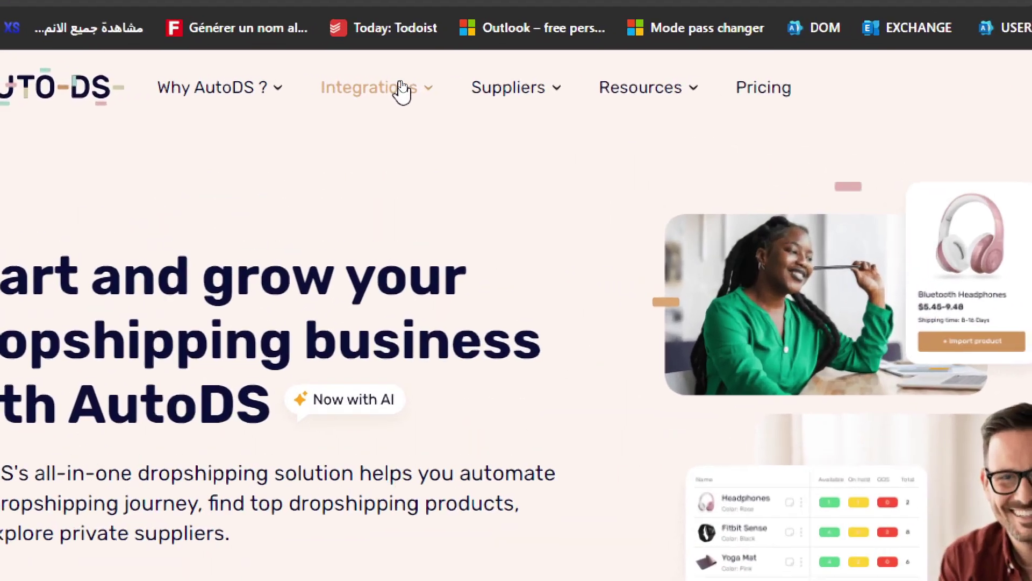
Open the Etsy integration page from the Integrations menu and highlight its tool description
click(402, 85)
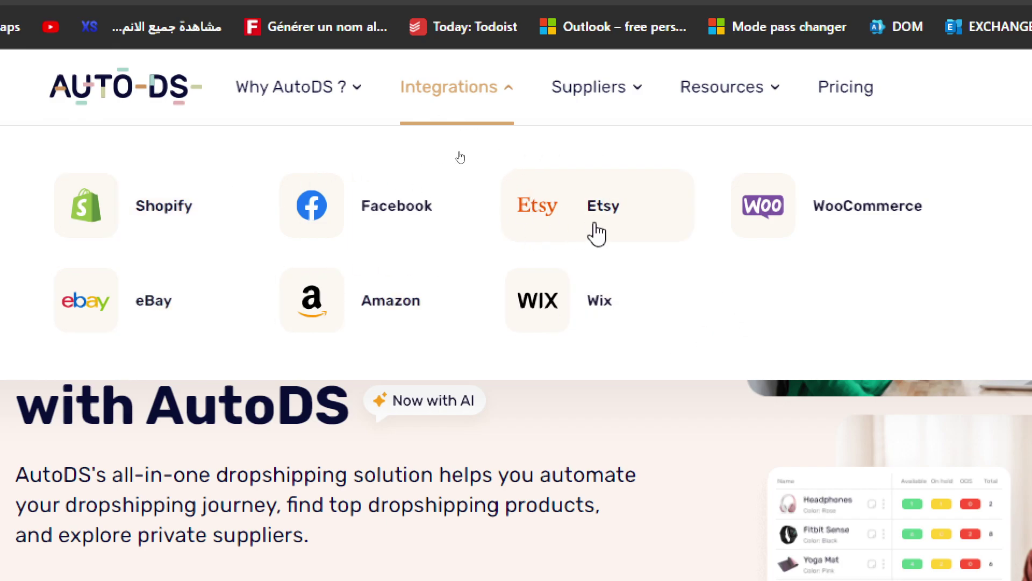
click(591, 206)
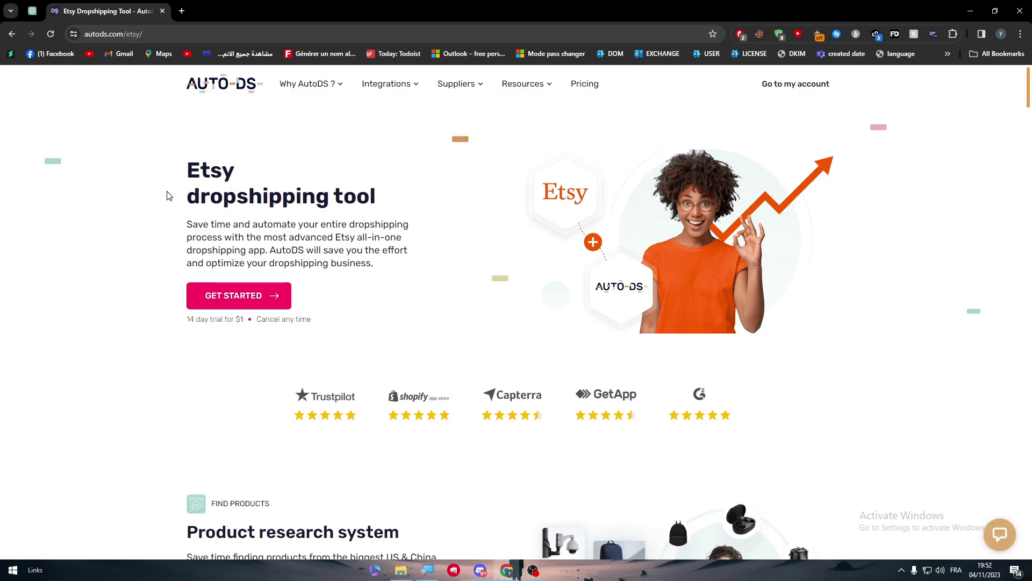
drag(204, 215, 408, 269)
click(378, 217)
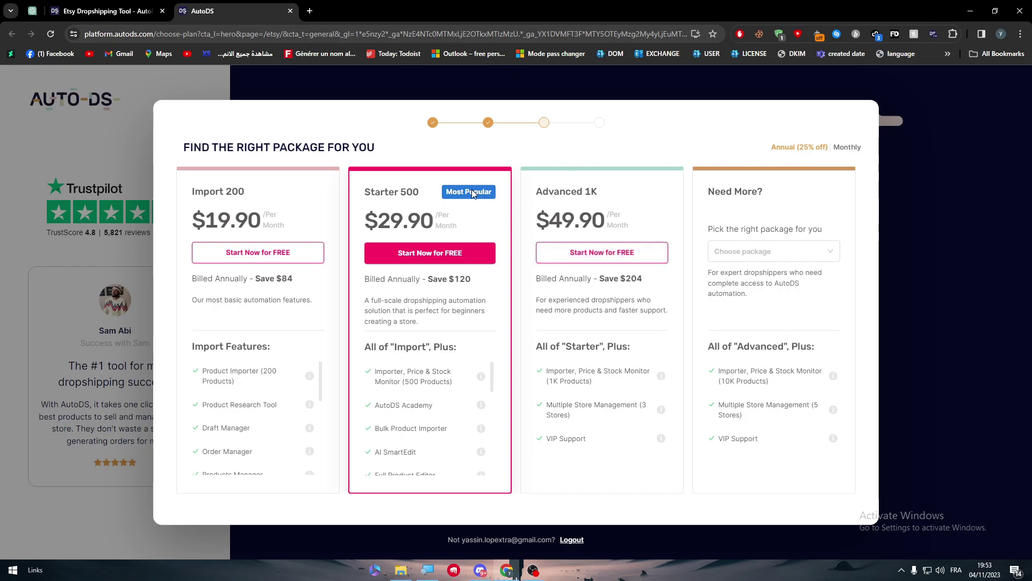
Show the monthly plan prices, then return to the Etsy Dropshipping Tool tab
click(837, 149)
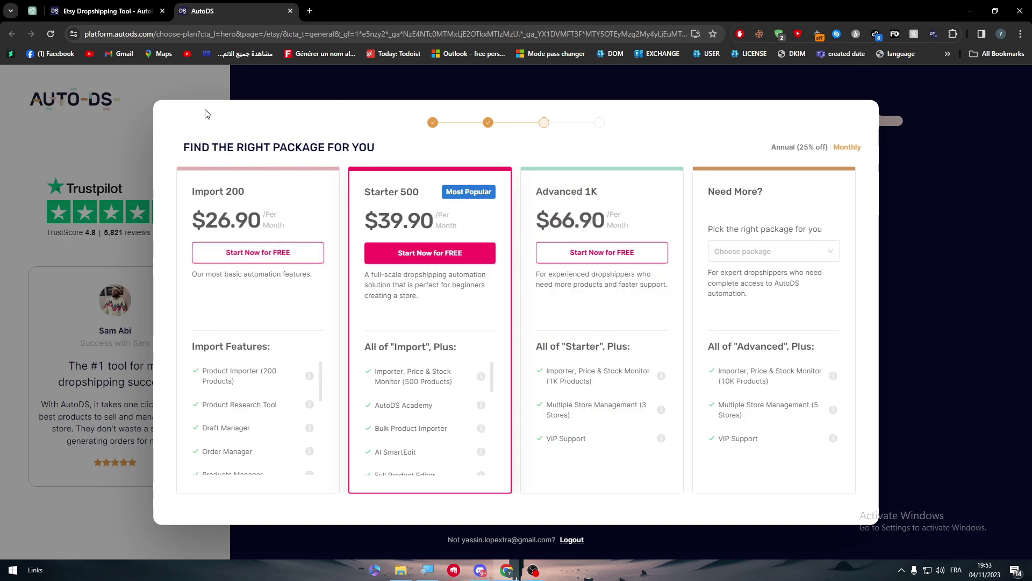
click(124, 10)
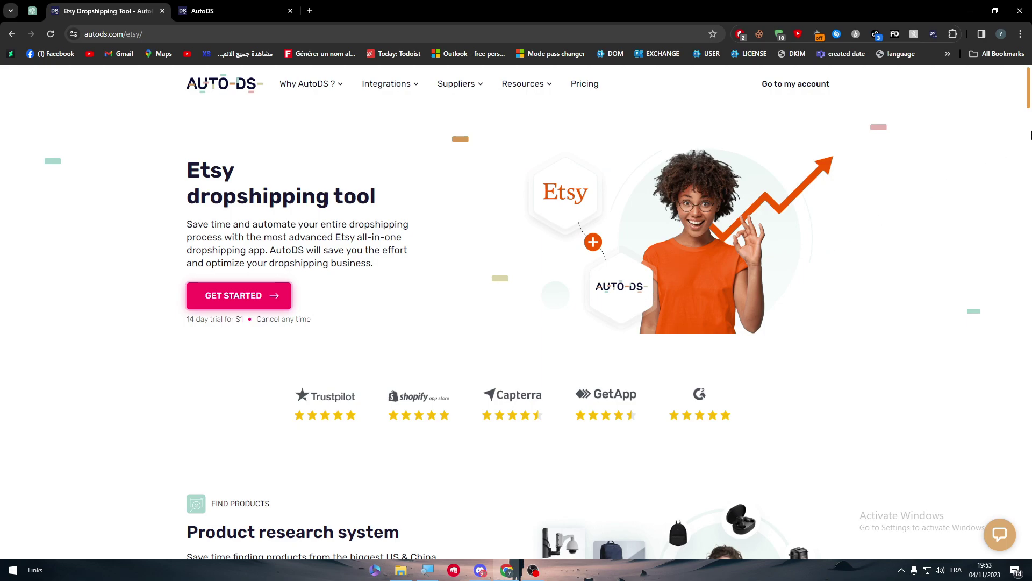
Scroll the Etsy tool page through its product research and draft listing sections
scroll(1031, 134, down, 7)
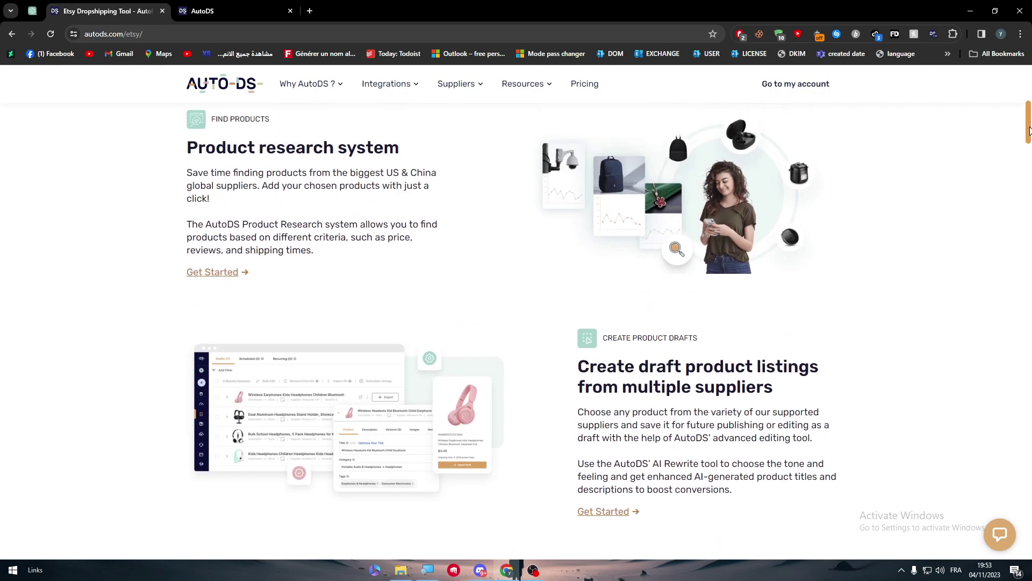
drag(1030, 131, 1027, 121)
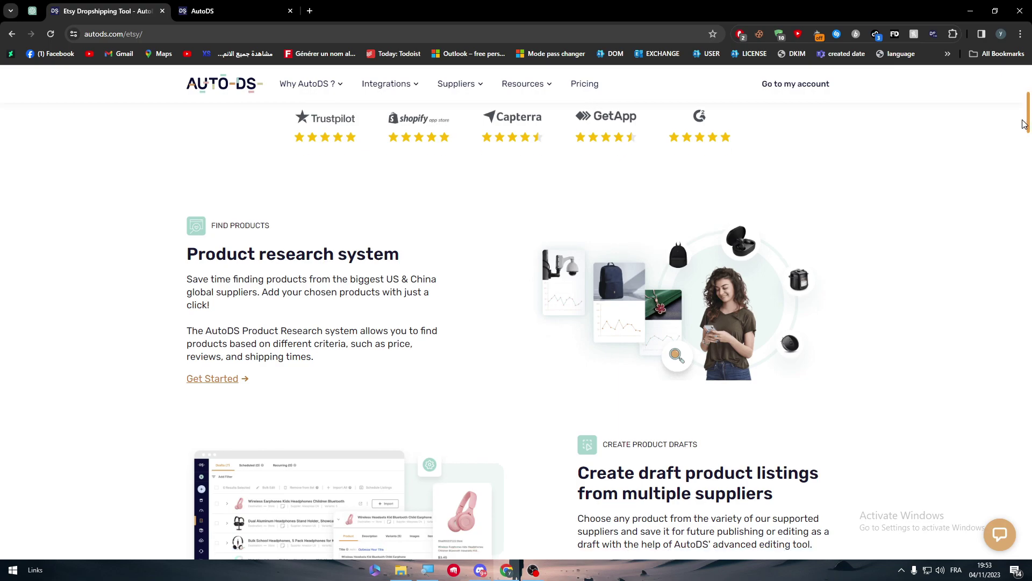
mouse_move(1030, 127)
mouse_down()
mouse_move(1029, 245)
mouse_move(1014, 125)
mouse_up()
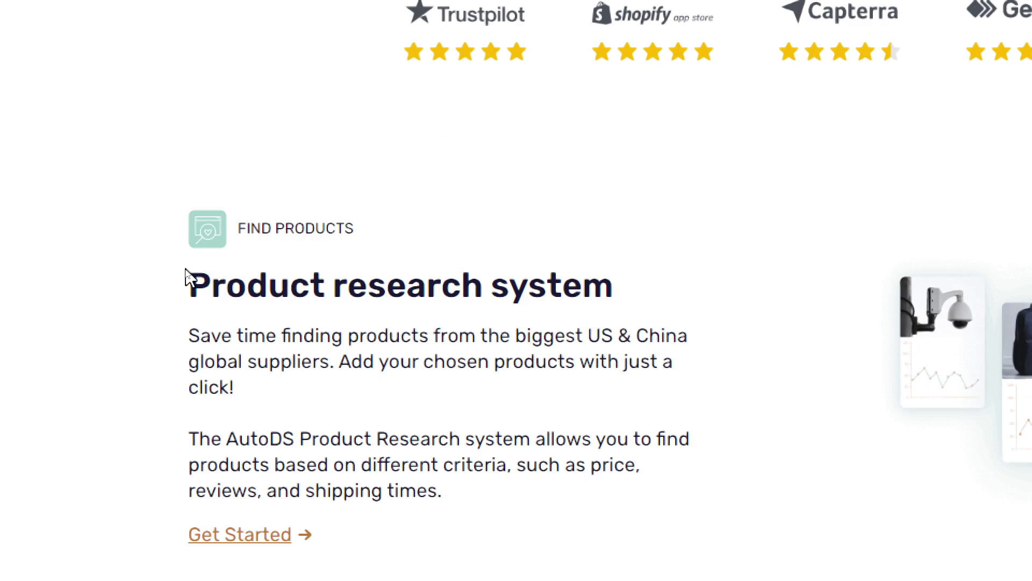
scroll(274, 406, down, 2)
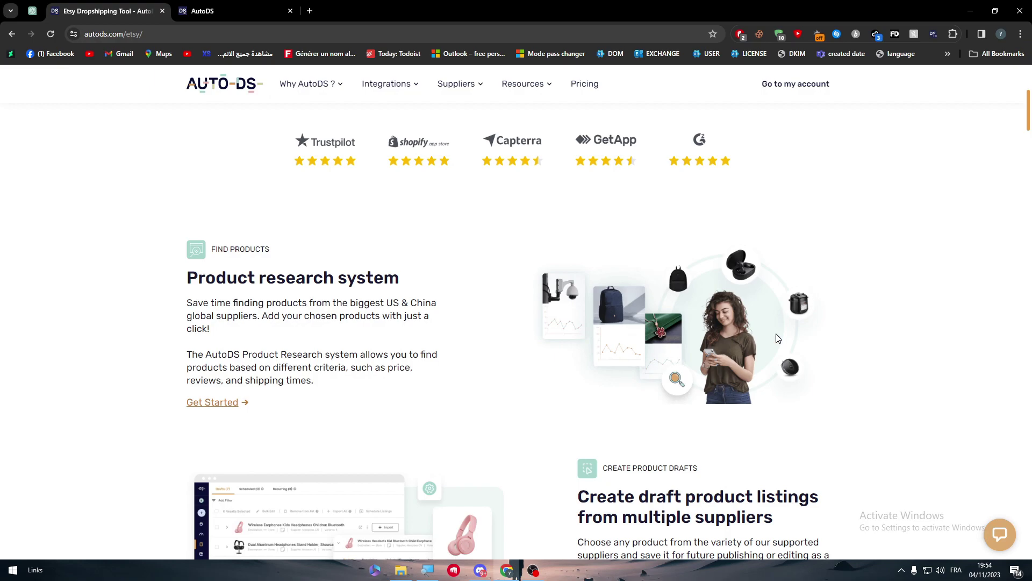
drag(1029, 110, 1028, 135)
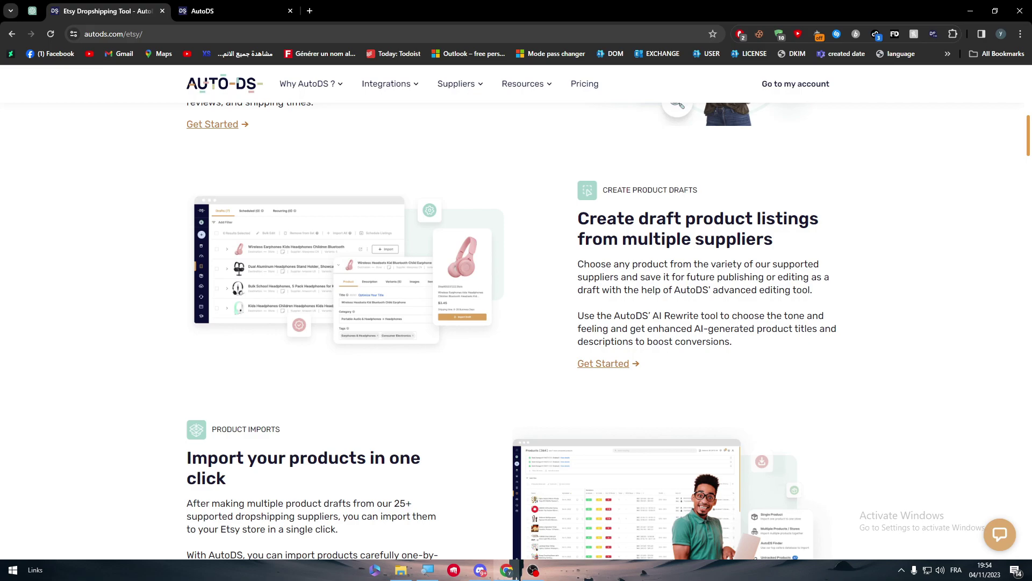
Open AliExpress in a new tab and check the AutoDS extension login panel
click(311, 11)
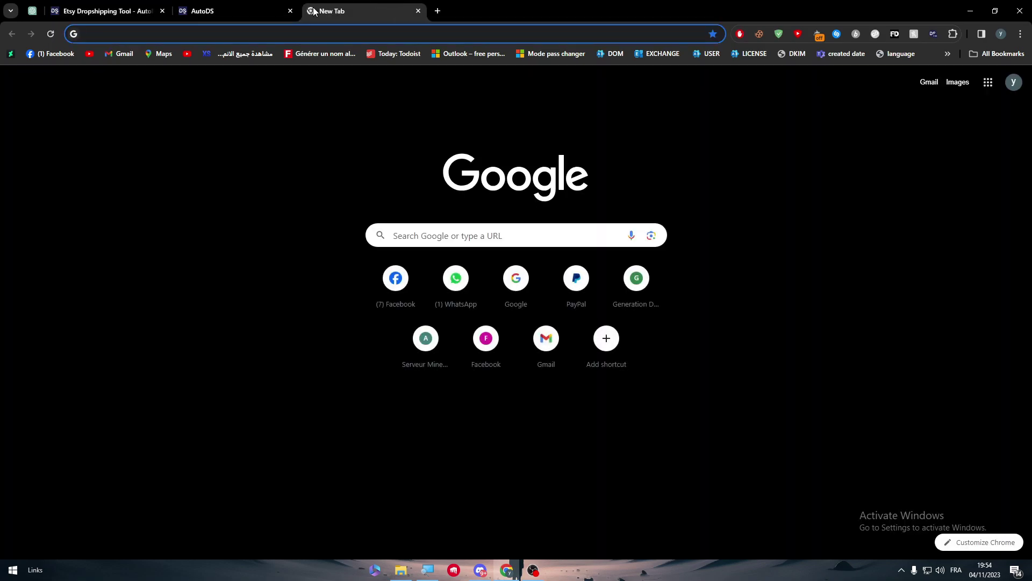
text(aliexpress)
key(Return)
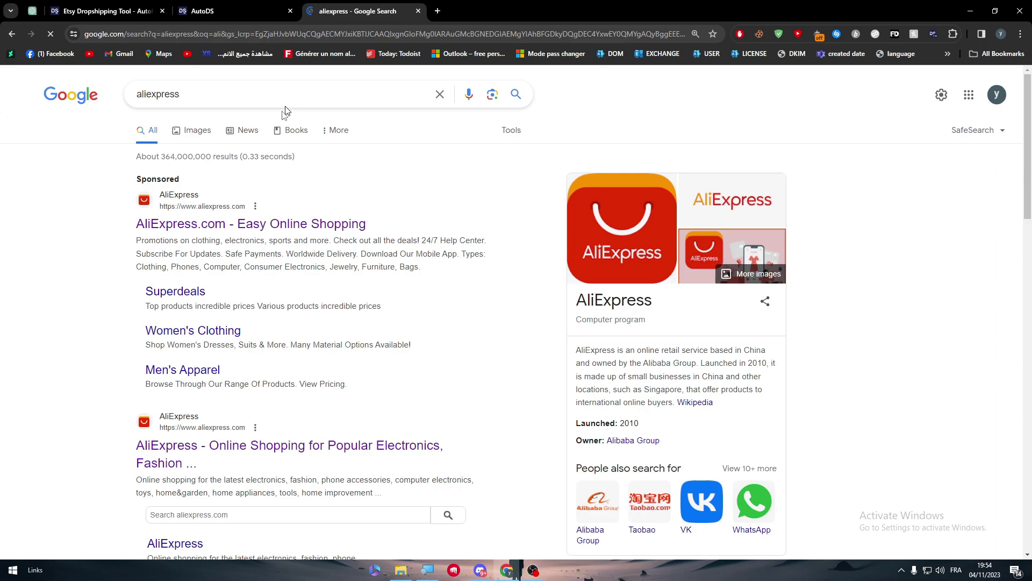
click(215, 224)
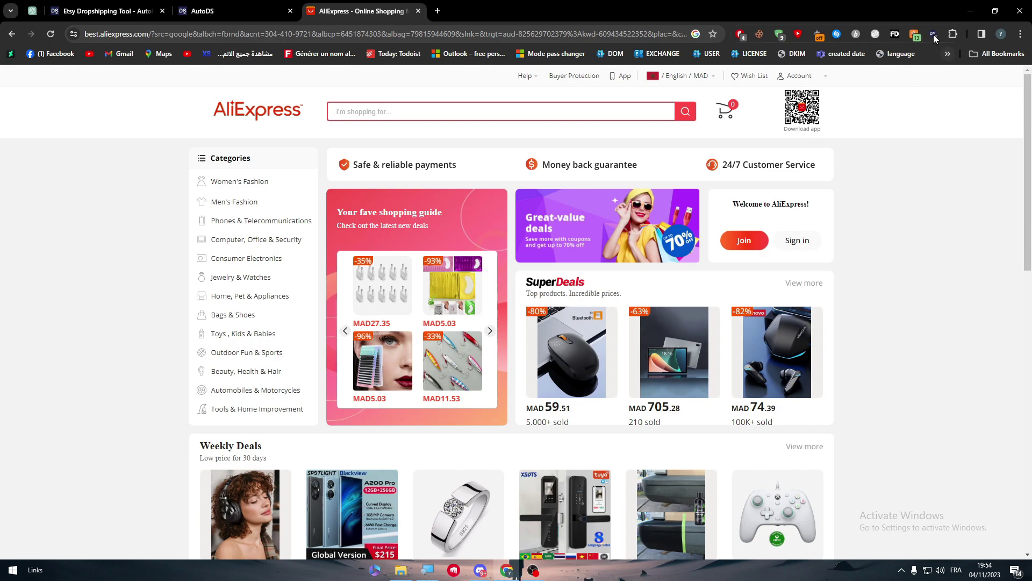
click(934, 35)
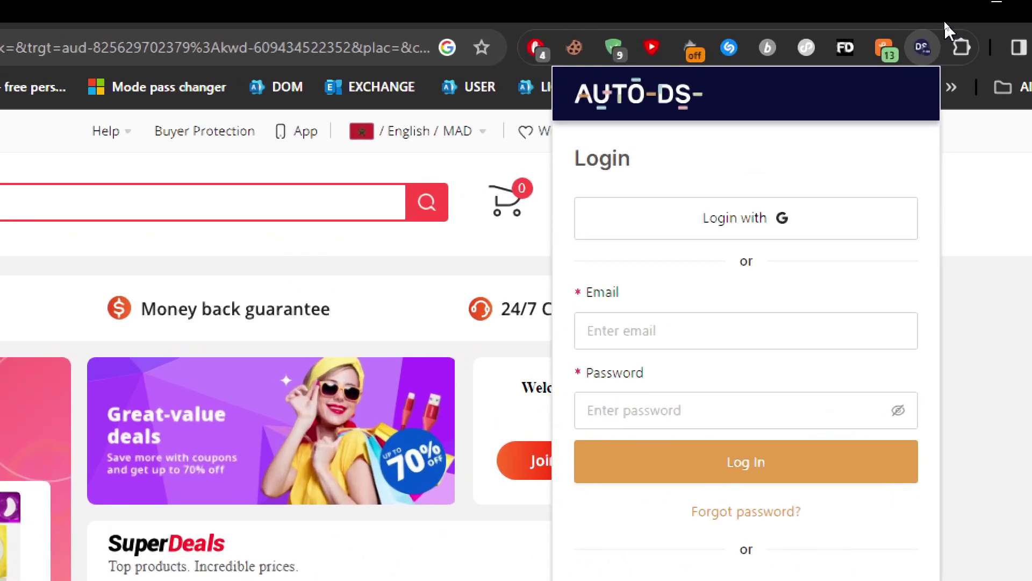
click(921, 43)
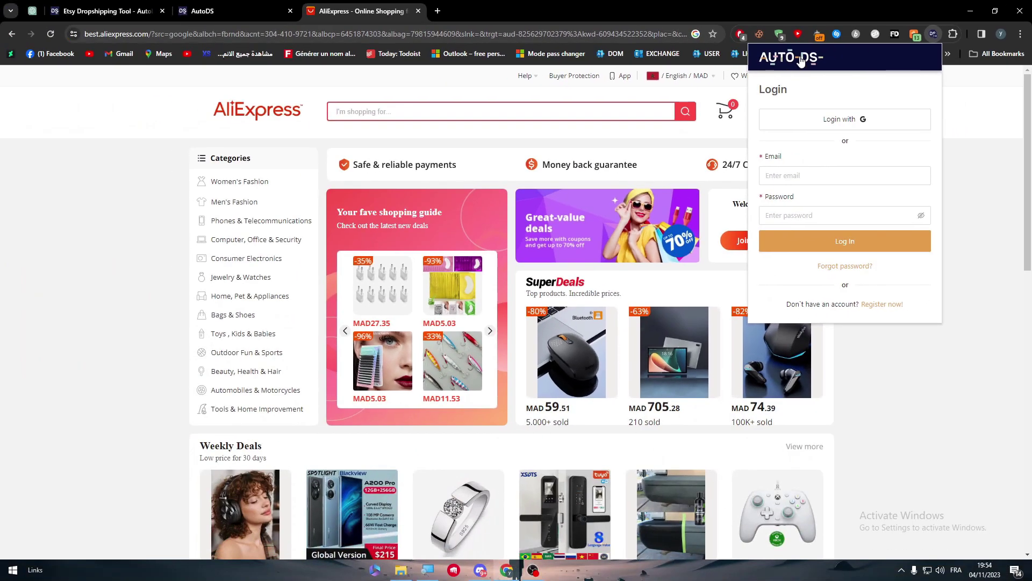
click(977, 156)
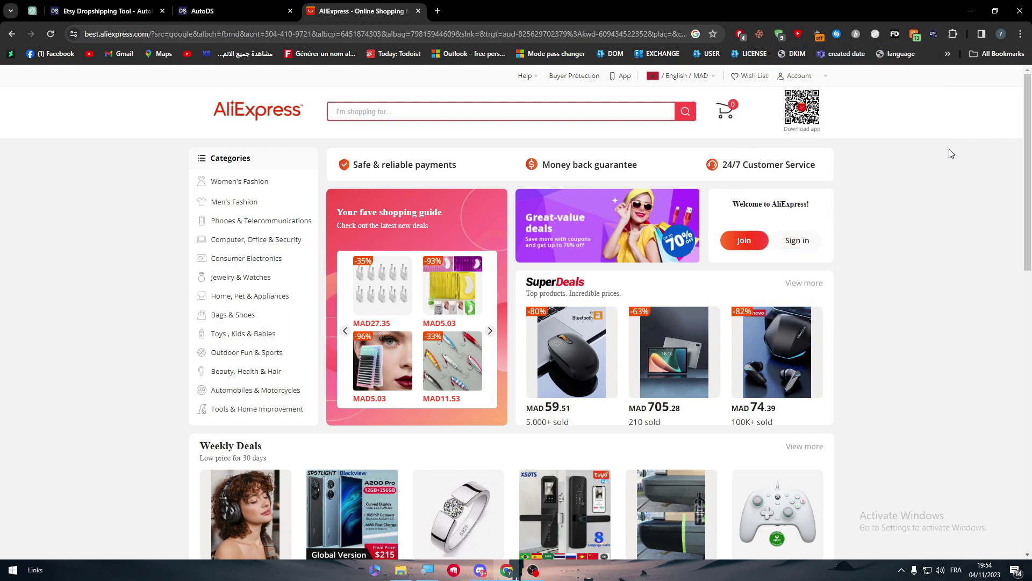
Scroll the AliExpress product grid and open the PRITOM 7 Inch Tablet listing
scroll(967, 178, down, 5)
scroll(994, 210, down, 10)
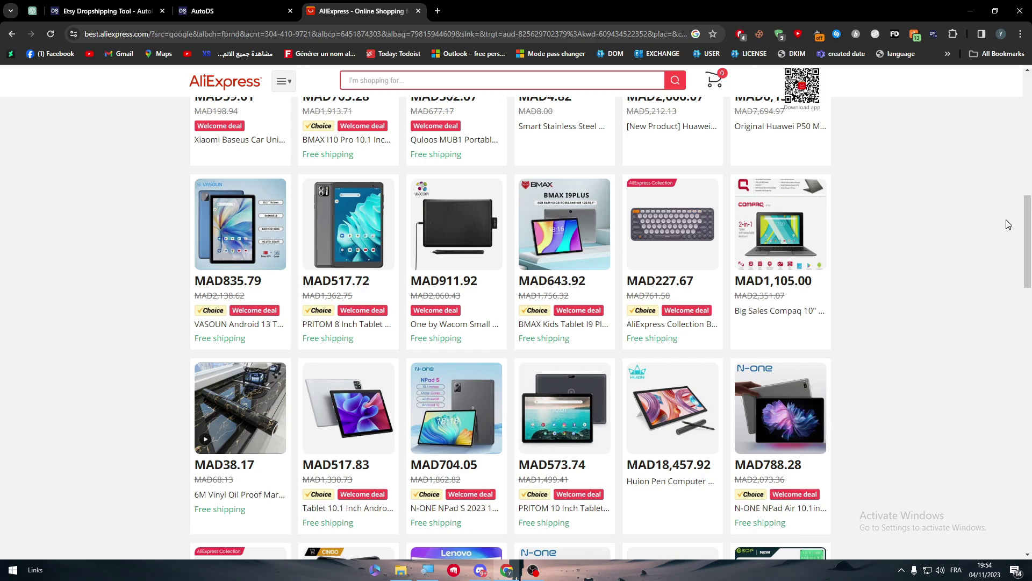
scroll(1025, 249, up, 15)
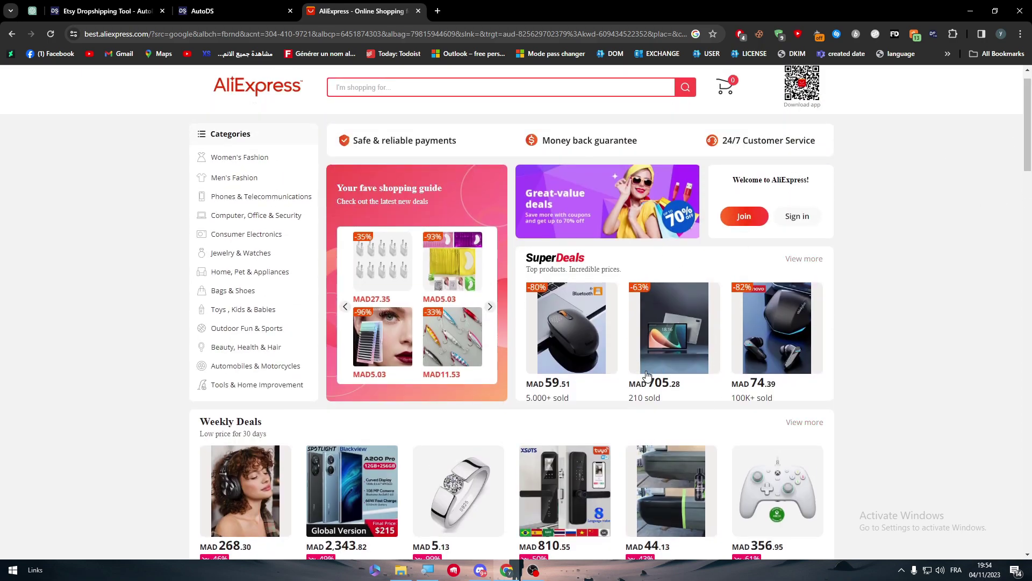
scroll(1028, 192, down, 6)
drag(1029, 192, 1027, 315)
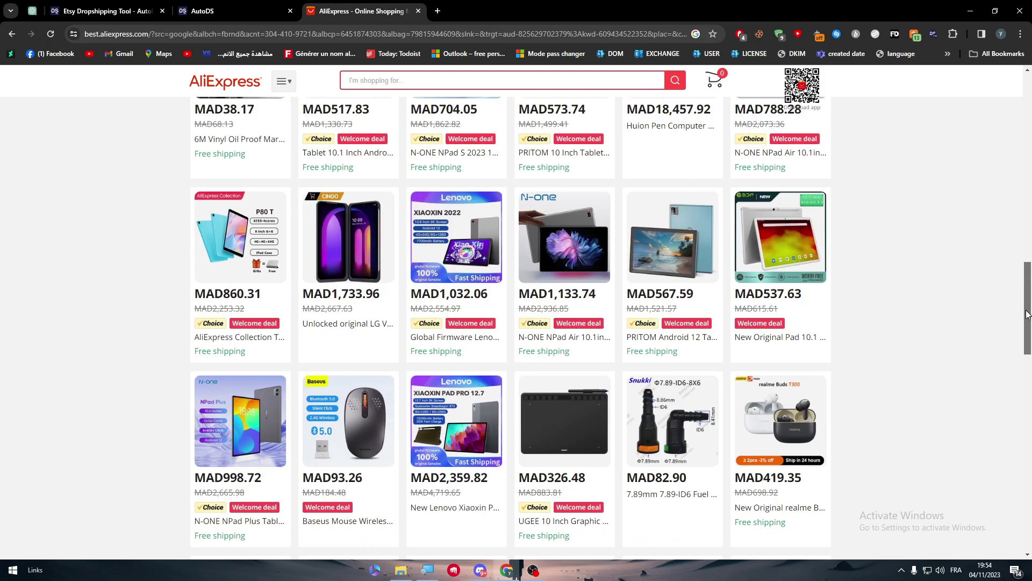
scroll(1026, 314, down, 1)
scroll(1027, 315, down, 3)
scroll(1027, 314, down, 2)
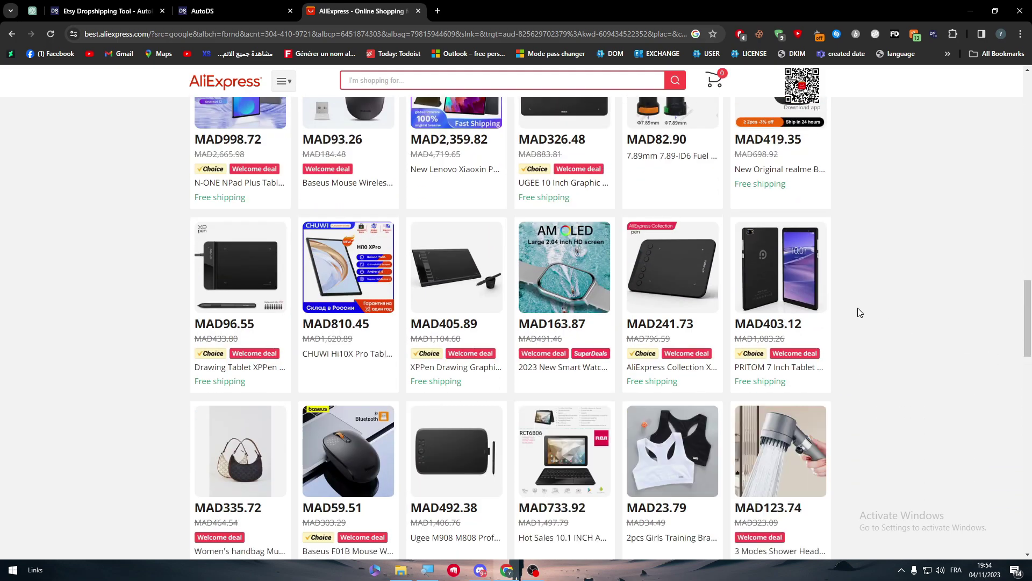
click(800, 273)
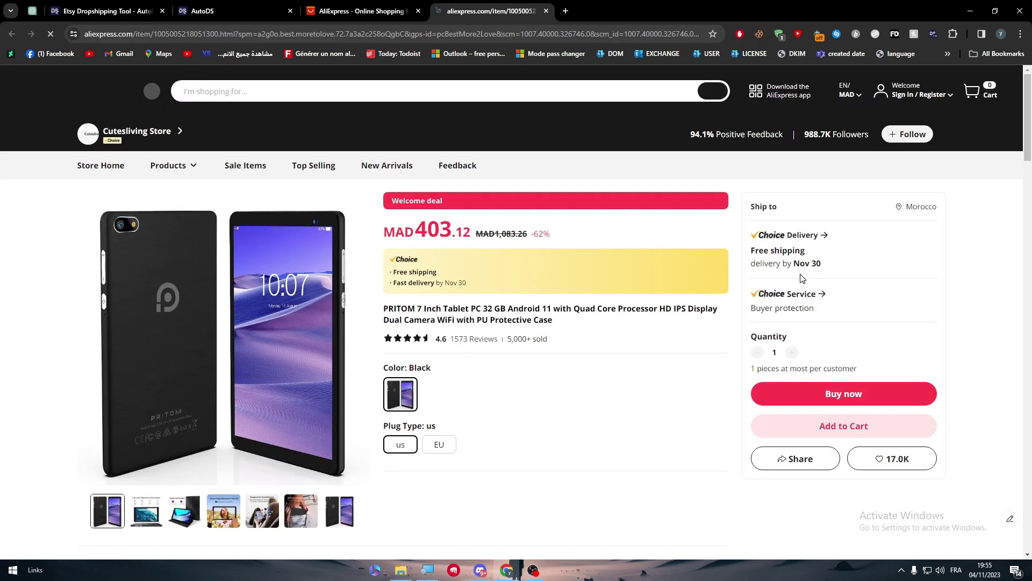
Open the AutoDS extension login on the tablet page, then return to the AutoDS plan selection tab
click(933, 34)
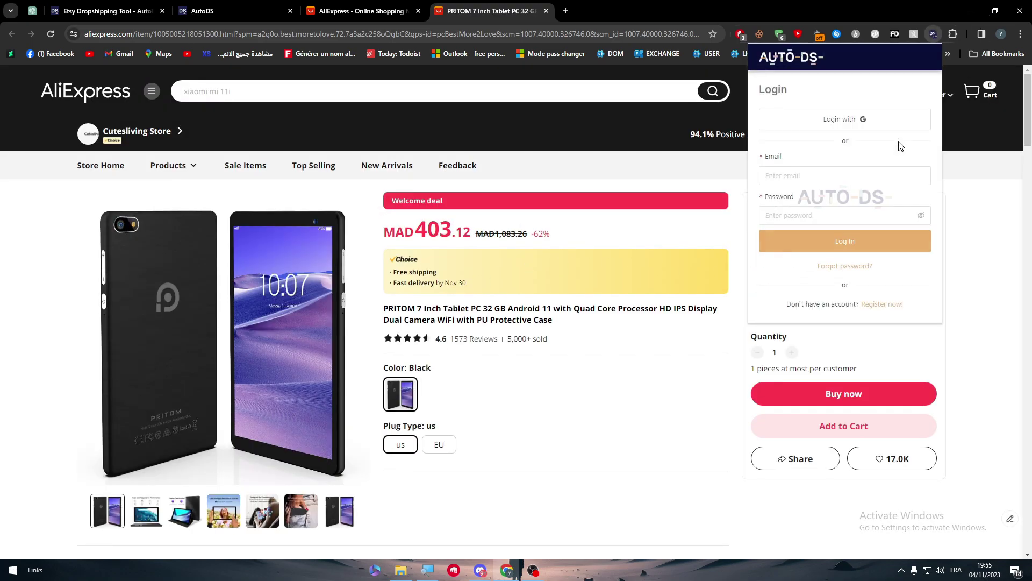
click(860, 175)
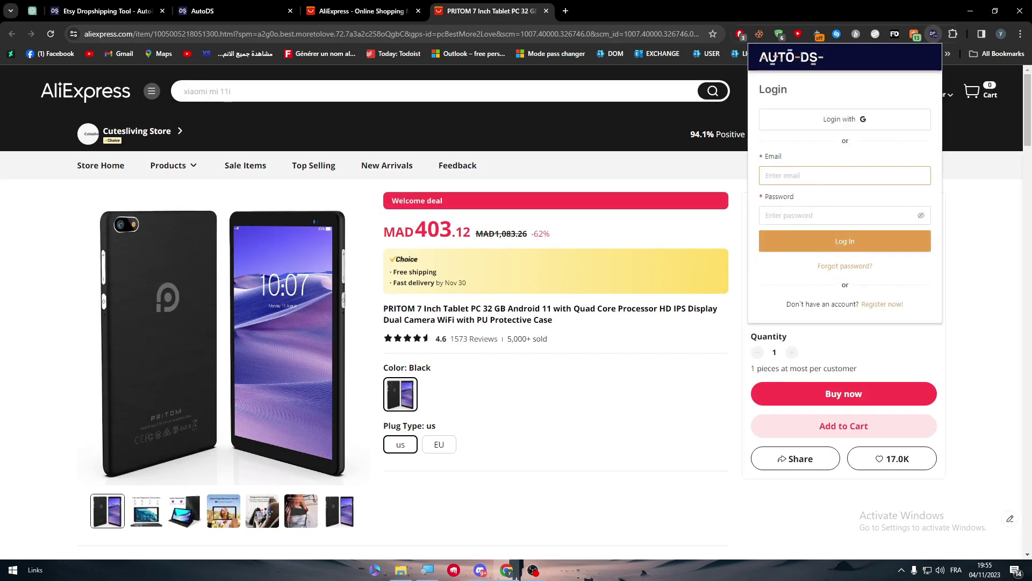
click(105, 11)
click(195, 11)
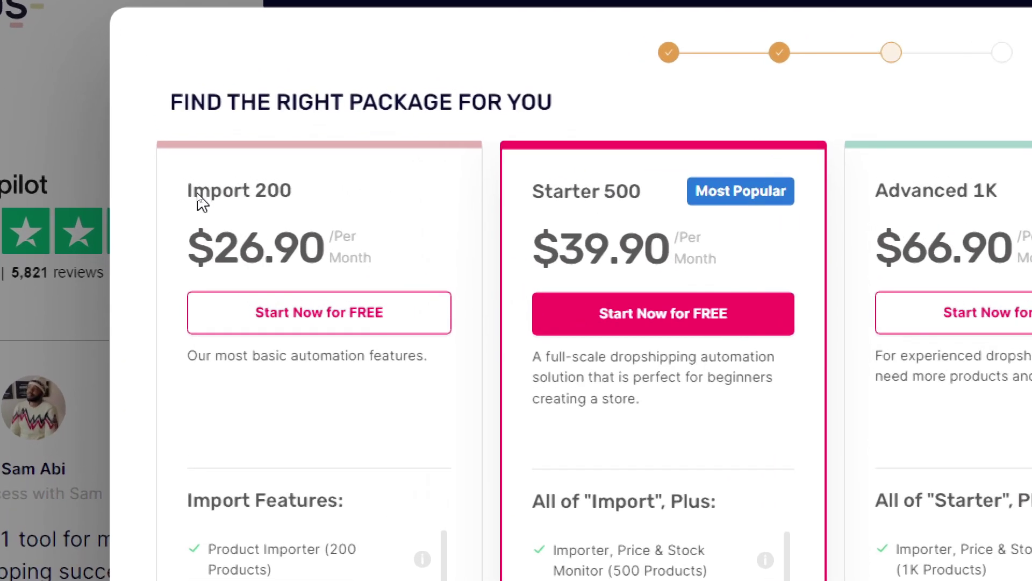
scroll(292, 432, down, 3)
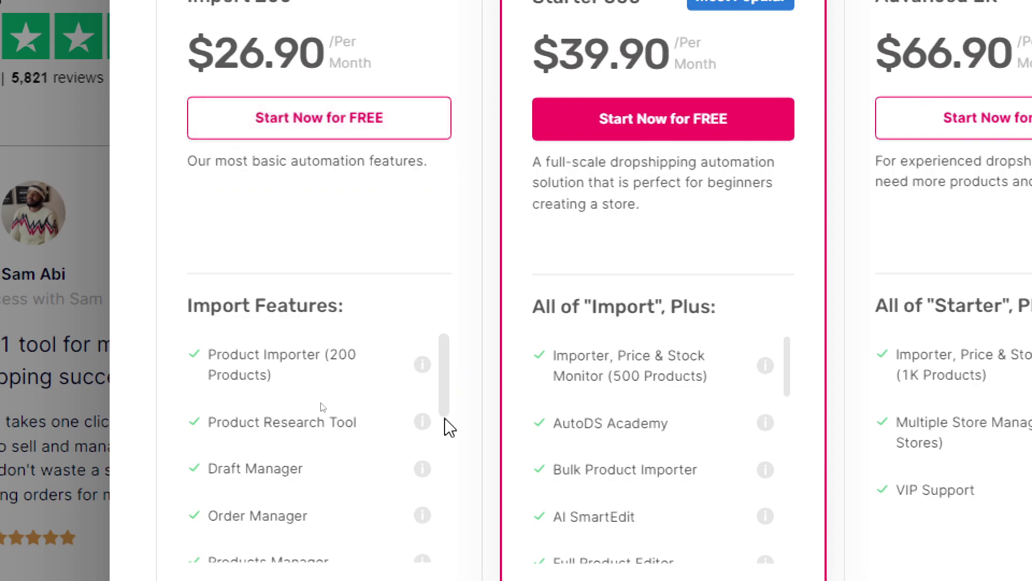
scroll(445, 430, down, 2)
scroll(447, 408, up, 2)
scroll(436, 427, down, 1)
scroll(433, 409, up, 1)
scroll(432, 424, down, 1)
scroll(433, 438, down, 1)
drag(436, 445, 452, 559)
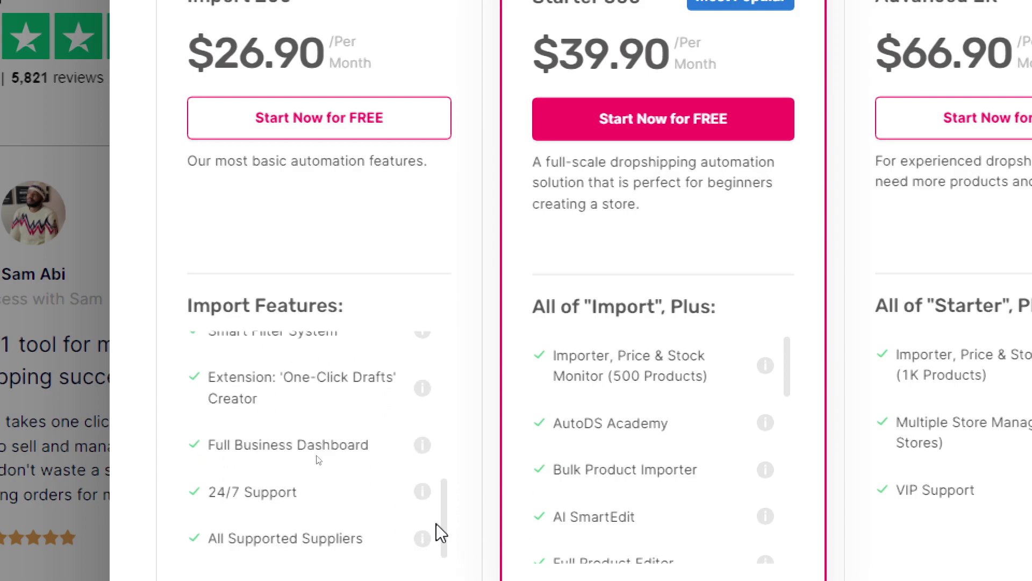
drag(429, 521, 402, 314)
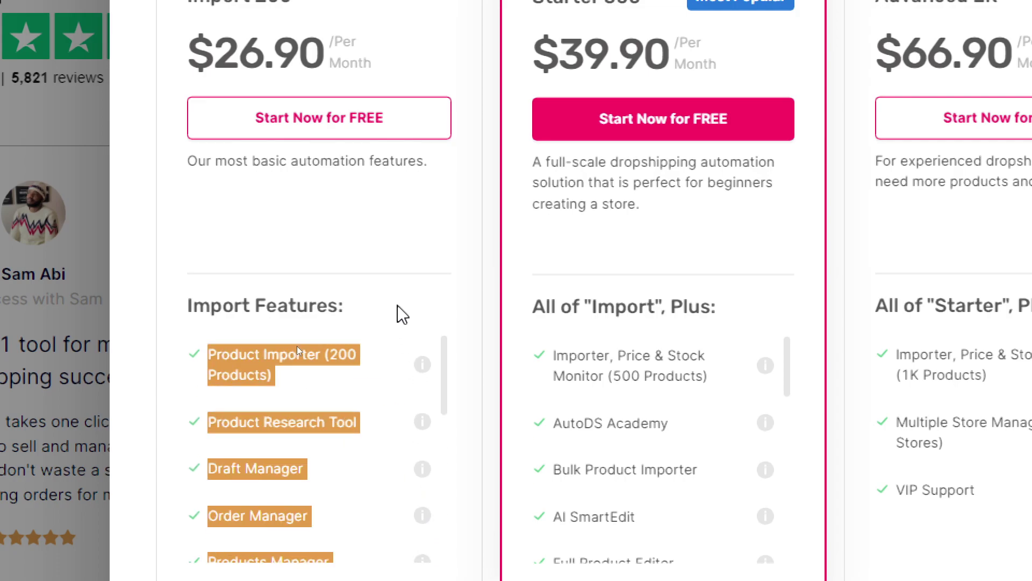
click(200, 389)
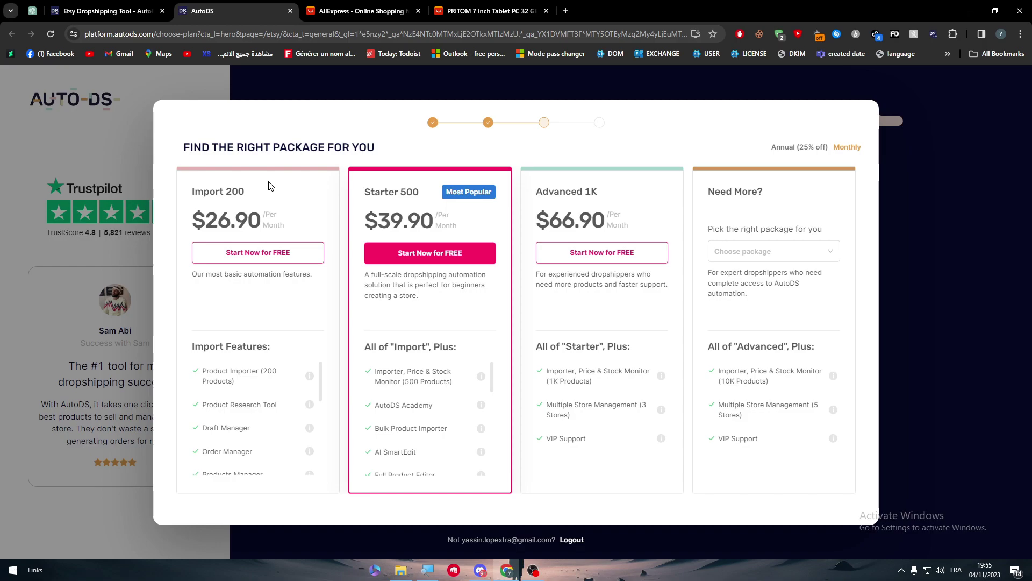
Highlight the Advanced 1K plan title, then pick Master 10K ($335/month) in the Need More card
drag(577, 194, 603, 200)
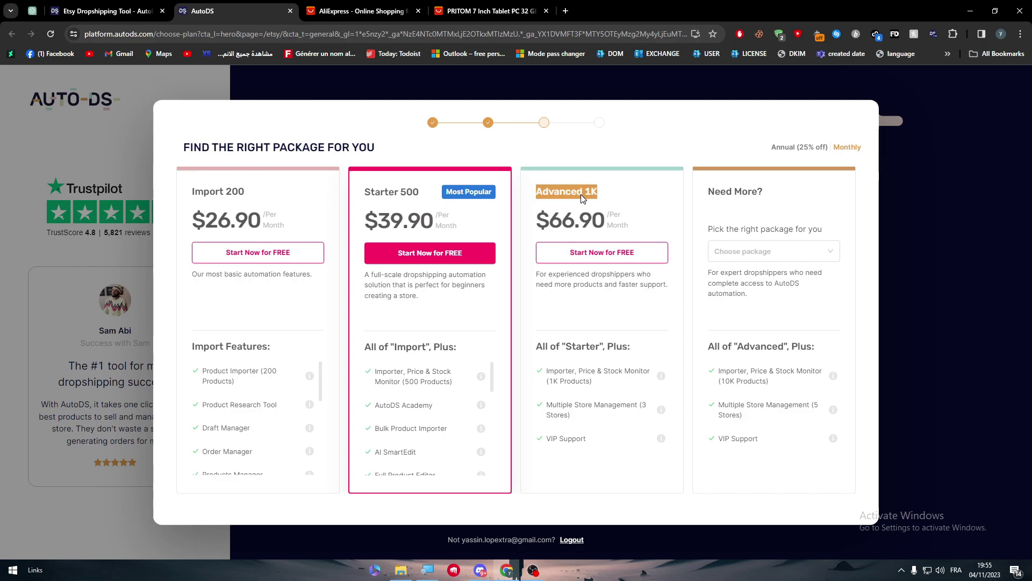
click(615, 194)
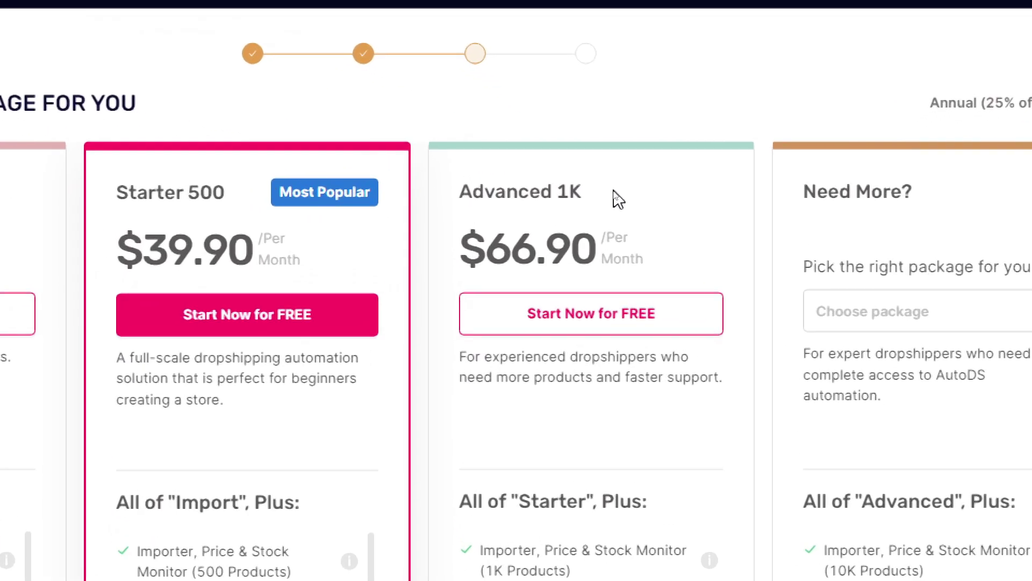
drag(436, 200, 581, 190)
click(602, 203)
triple_click(567, 192)
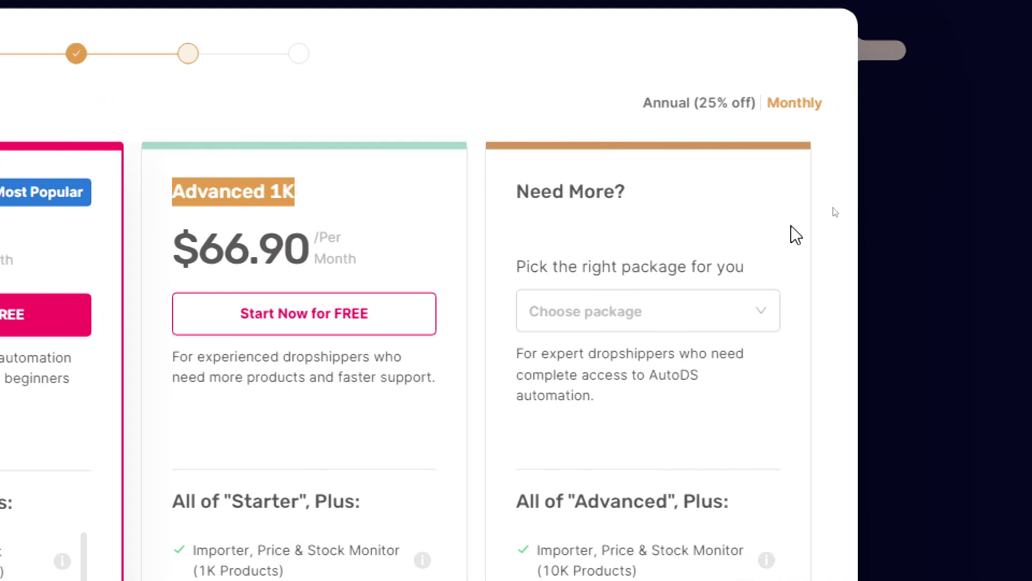
click(567, 303)
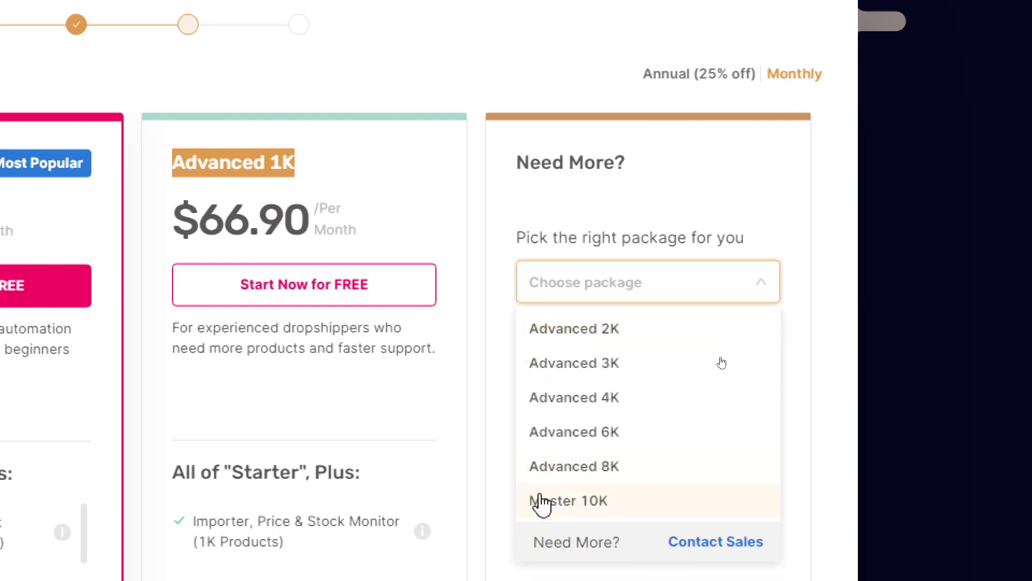
click(577, 503)
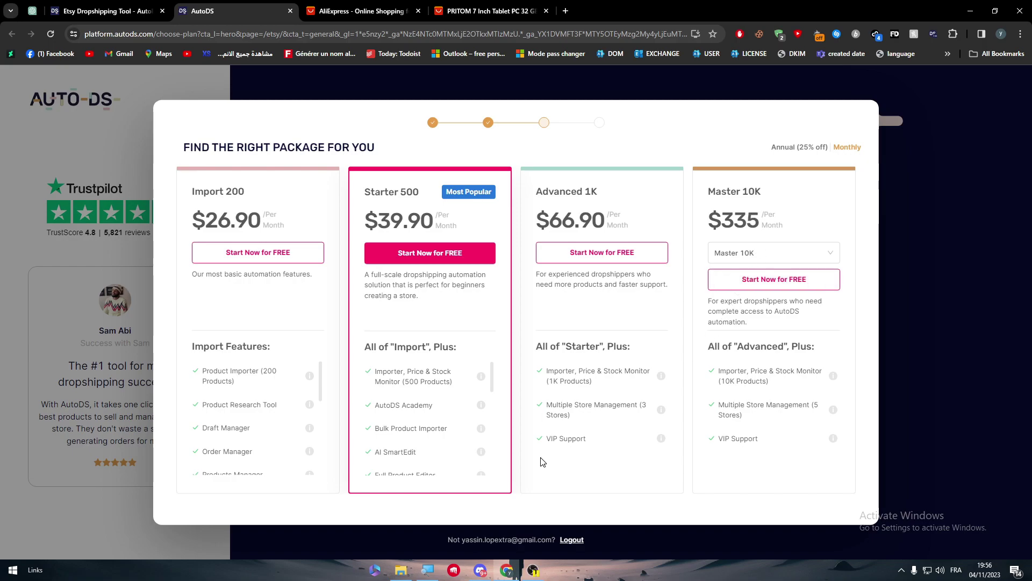
Search the web for 'etsy' and open the Etsy website
click(102, 11)
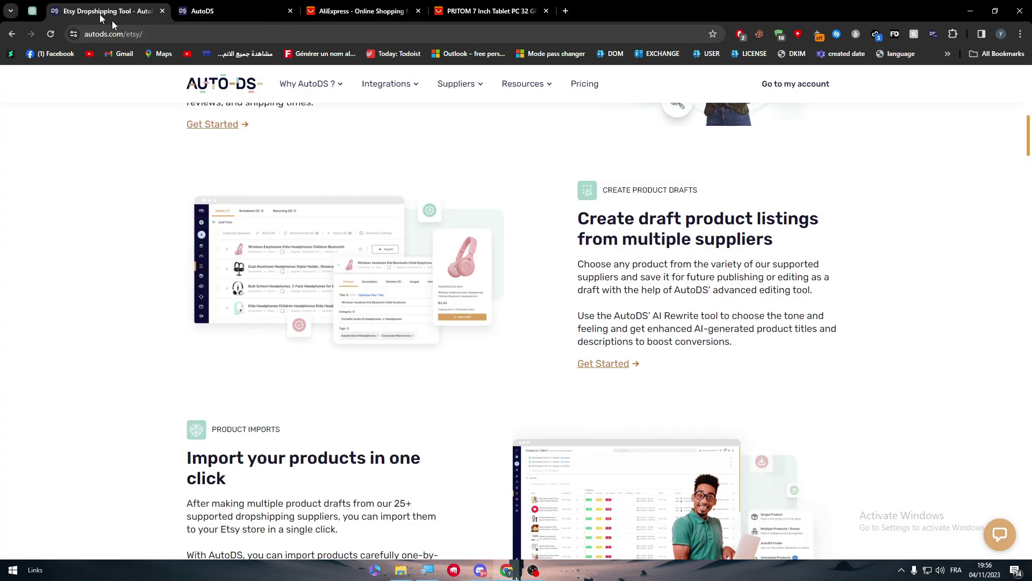
click(311, 6)
click(331, 37)
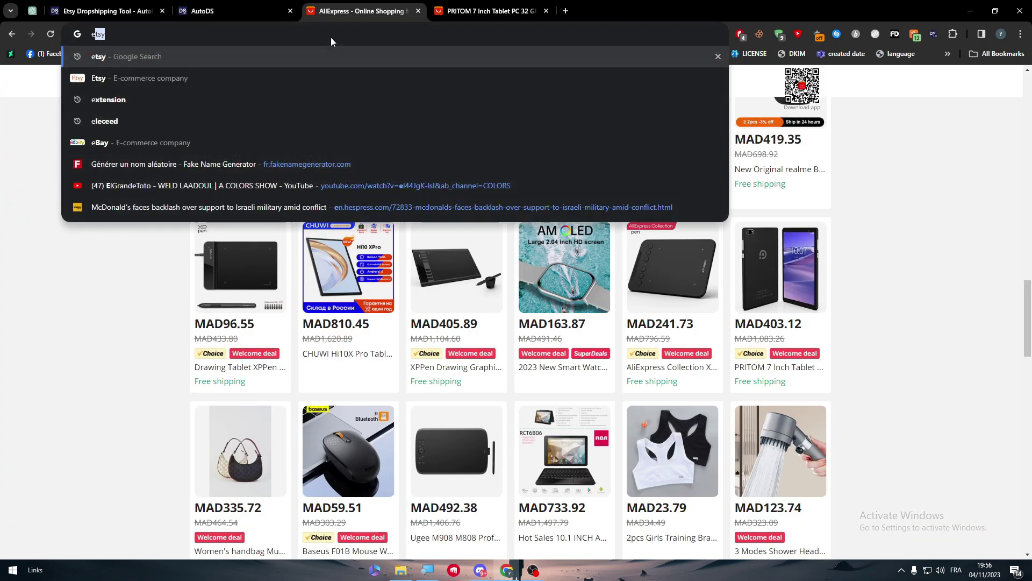
text(etsy)
click(224, 79)
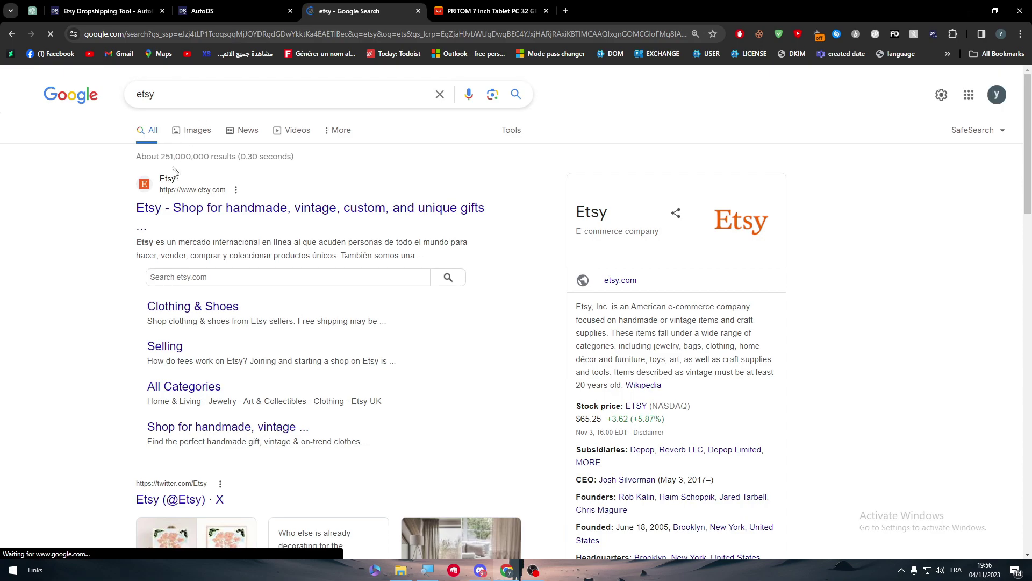
click(172, 207)
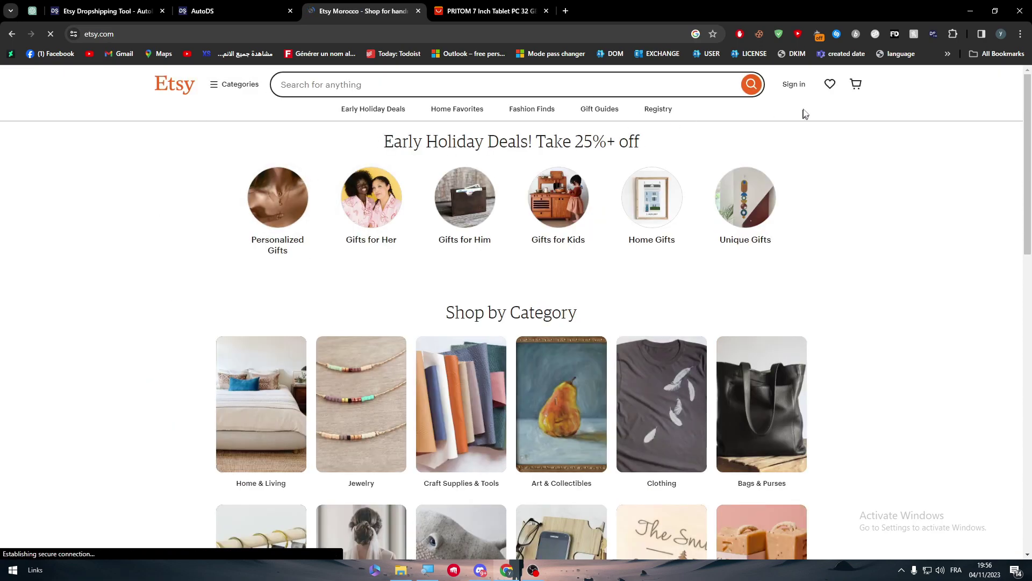
Sign in to Etsy with Google using the first account
click(795, 84)
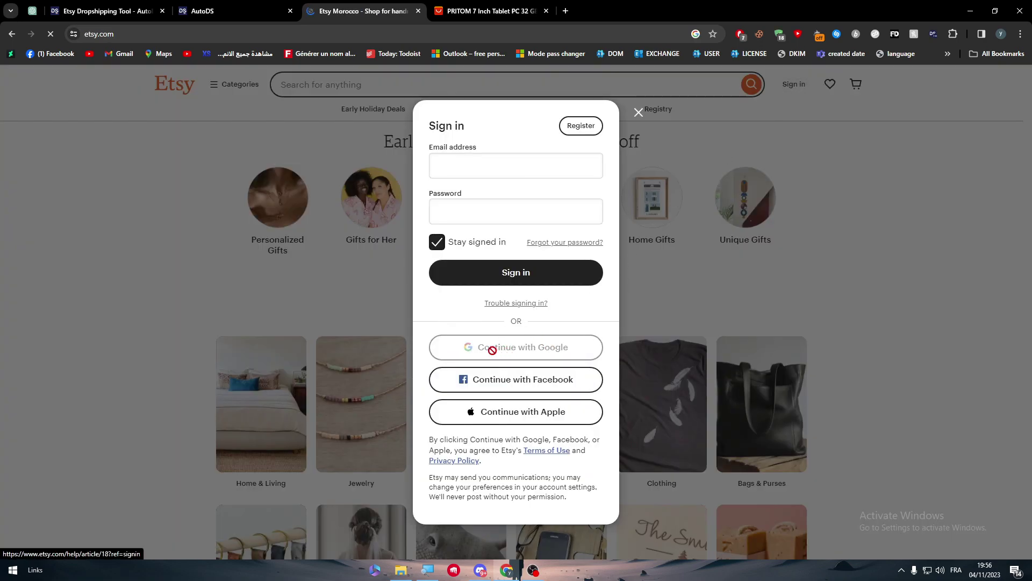
click(583, 347)
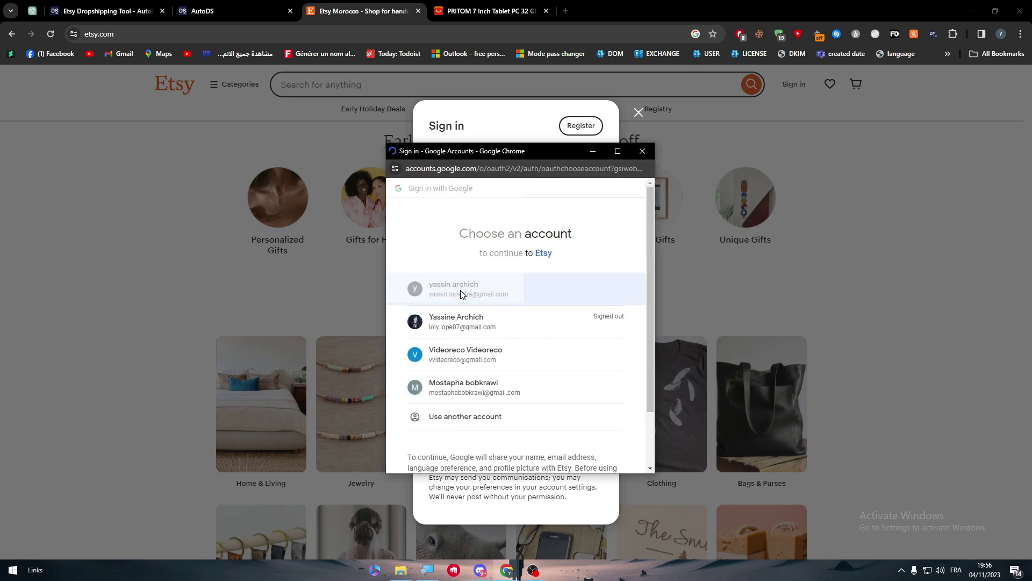
click(460, 290)
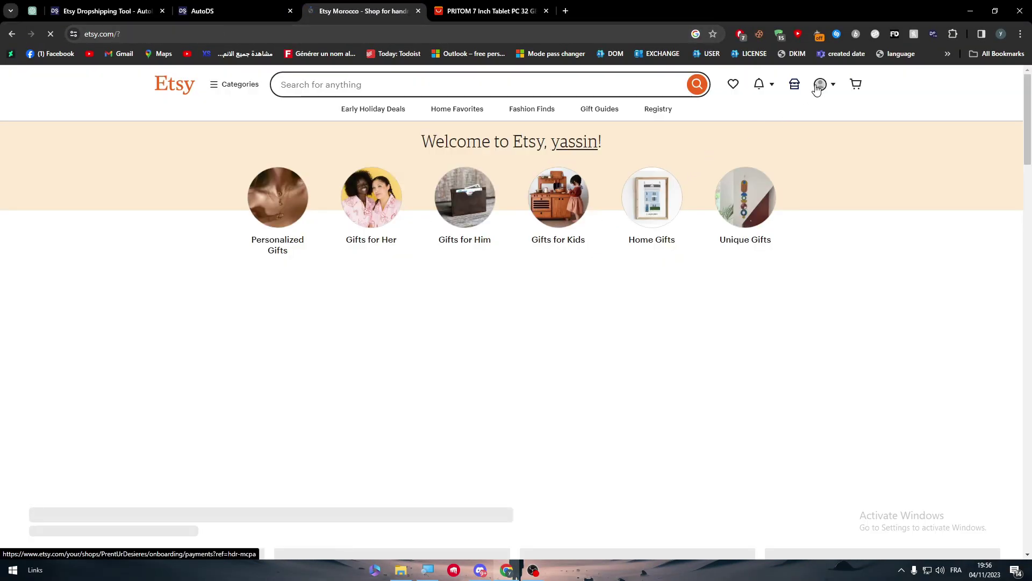
Start an Etsy shop from the account menu, scroll the 'How you'll get paid' form, and reload it
click(827, 86)
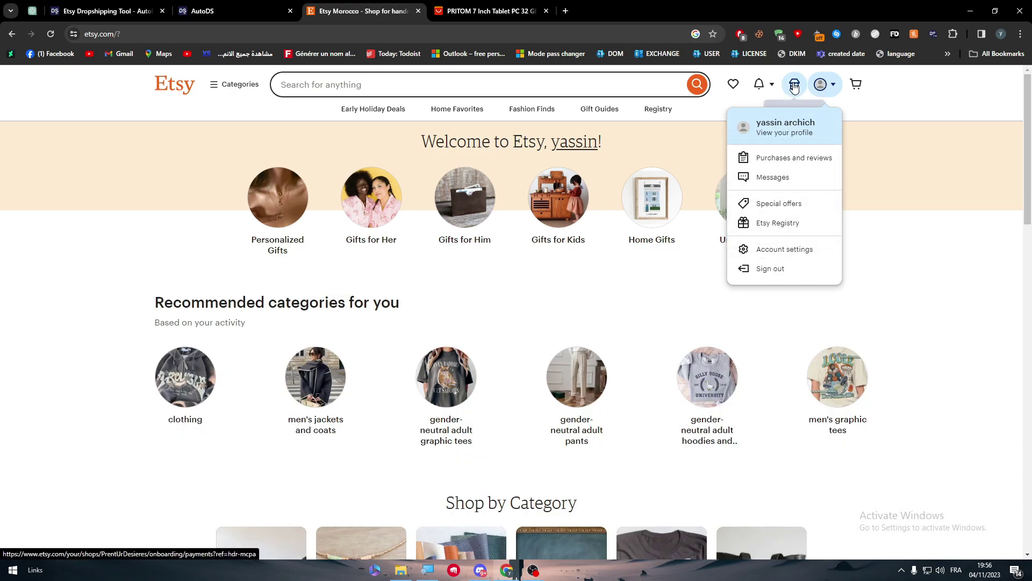
click(800, 92)
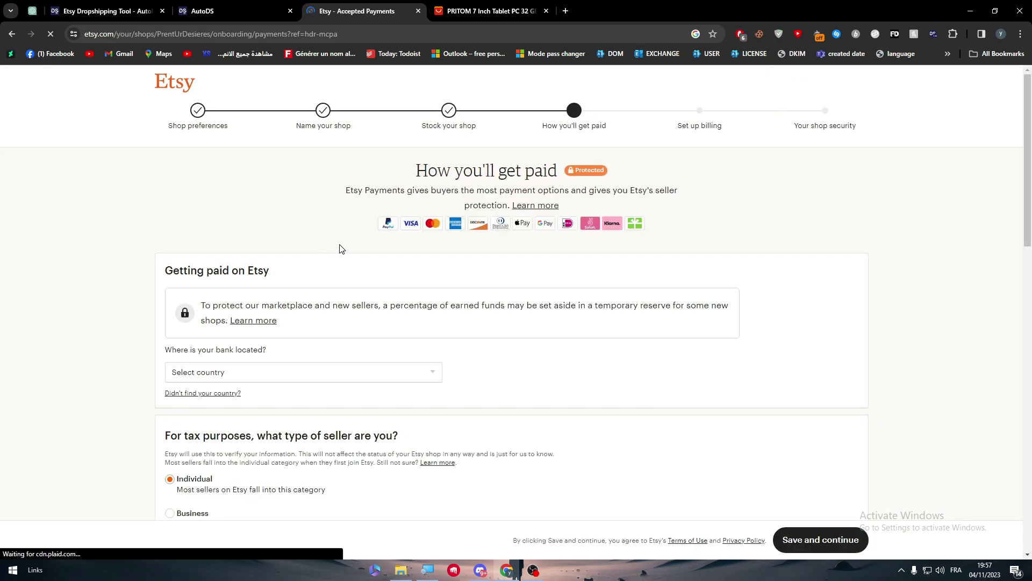
scroll(670, 117, down, 5)
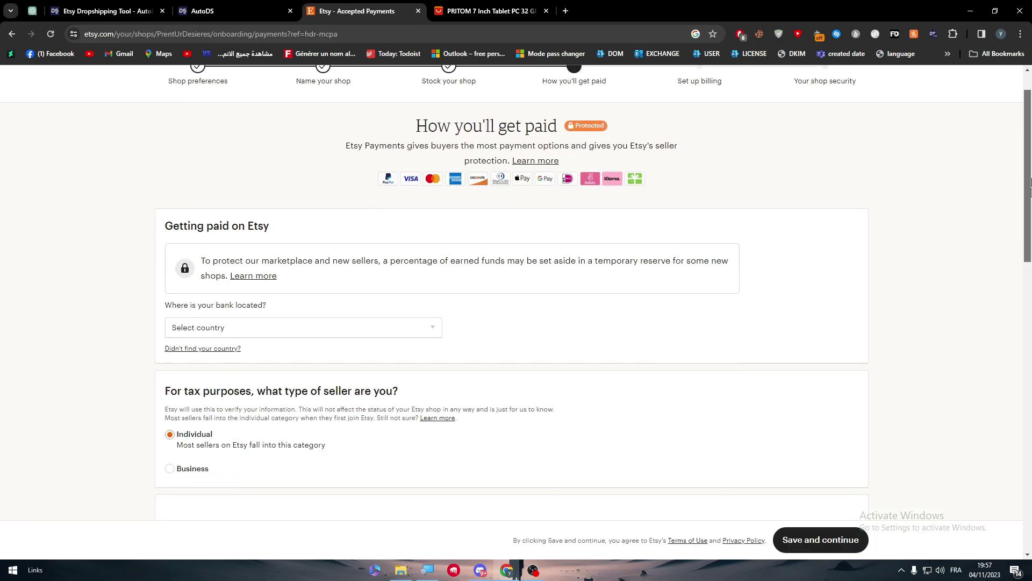
drag(1028, 206, 1028, 114)
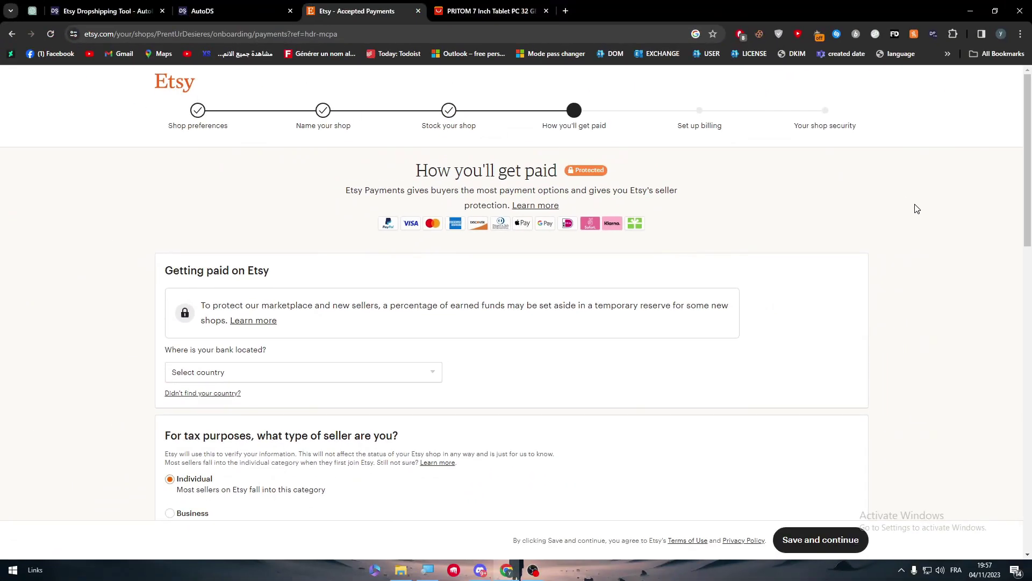
drag(1028, 209, 1027, 511)
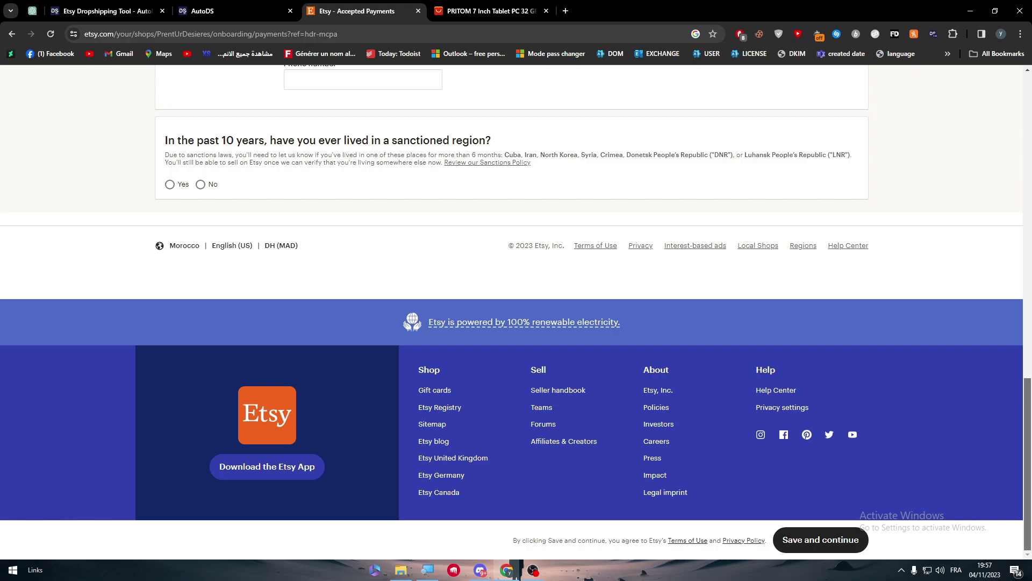
key(F5)
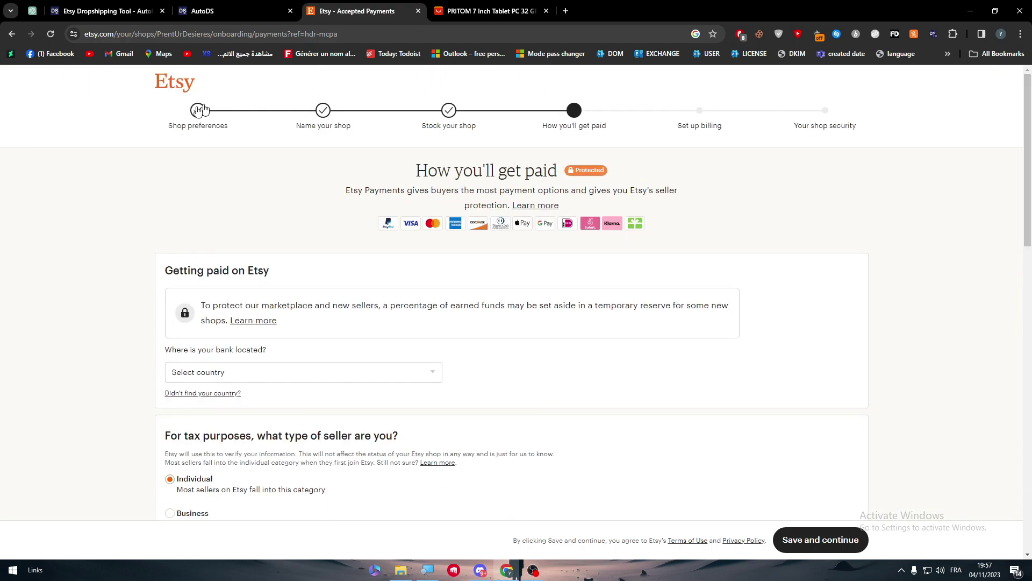
Go to the Etsy homepage, then scroll the AutoDS Etsy dropshipping tool page
click(175, 80)
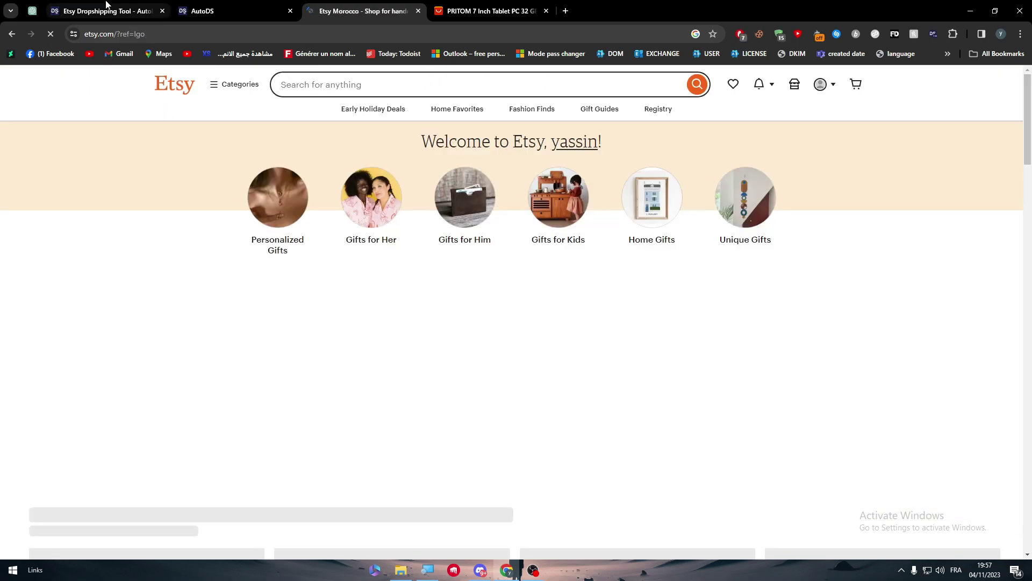
click(194, 10)
click(107, 11)
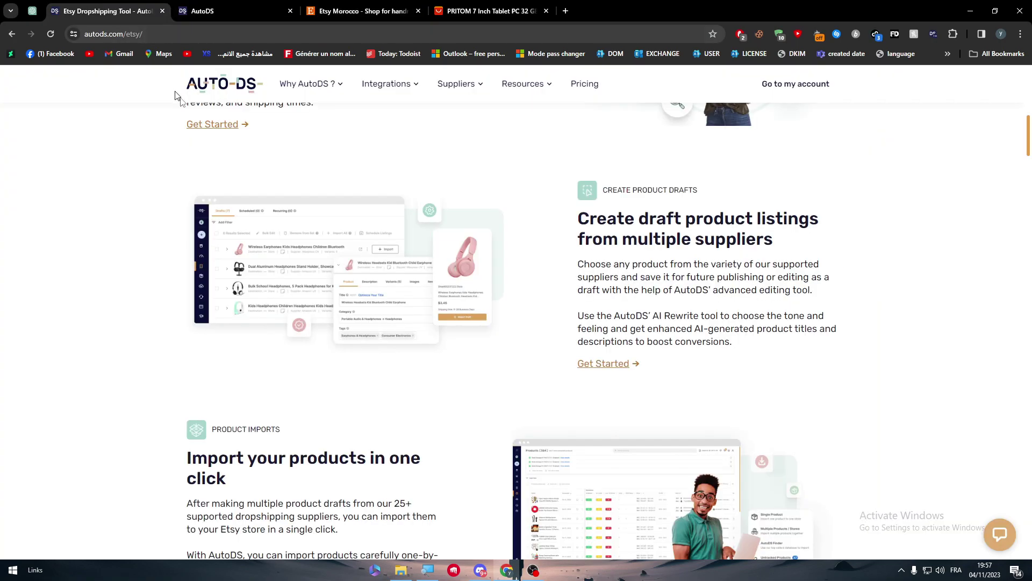
click(1024, 213)
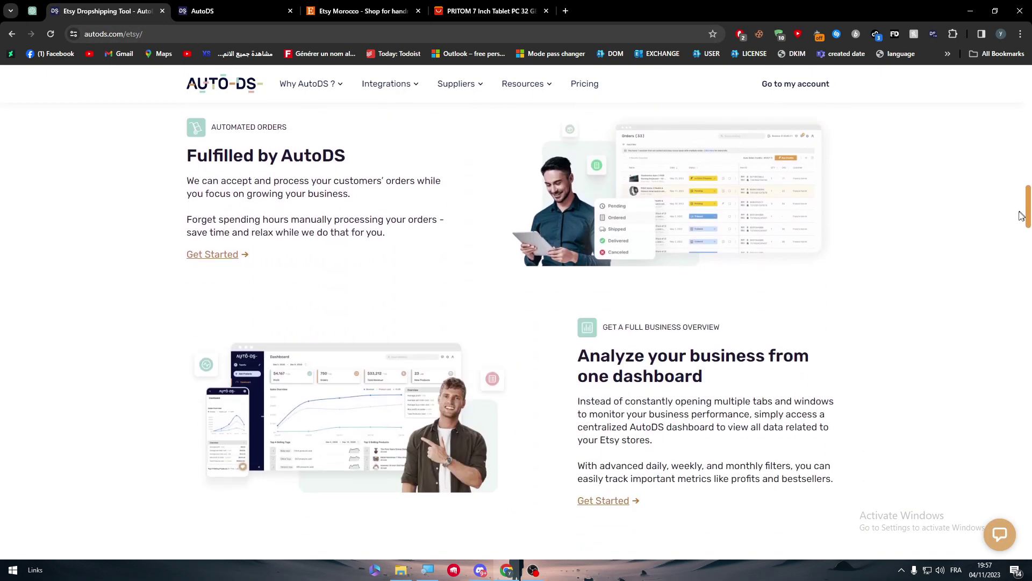
drag(1021, 215, 1010, 328)
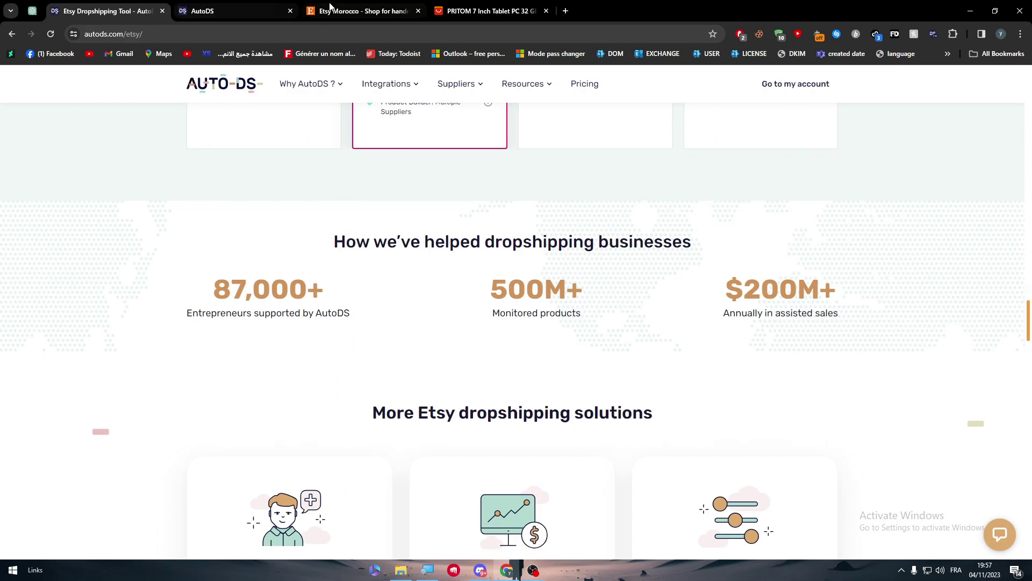
Check the Etsy homepage tab, then move to the 'How to add an Etsy store' help article
click(360, 10)
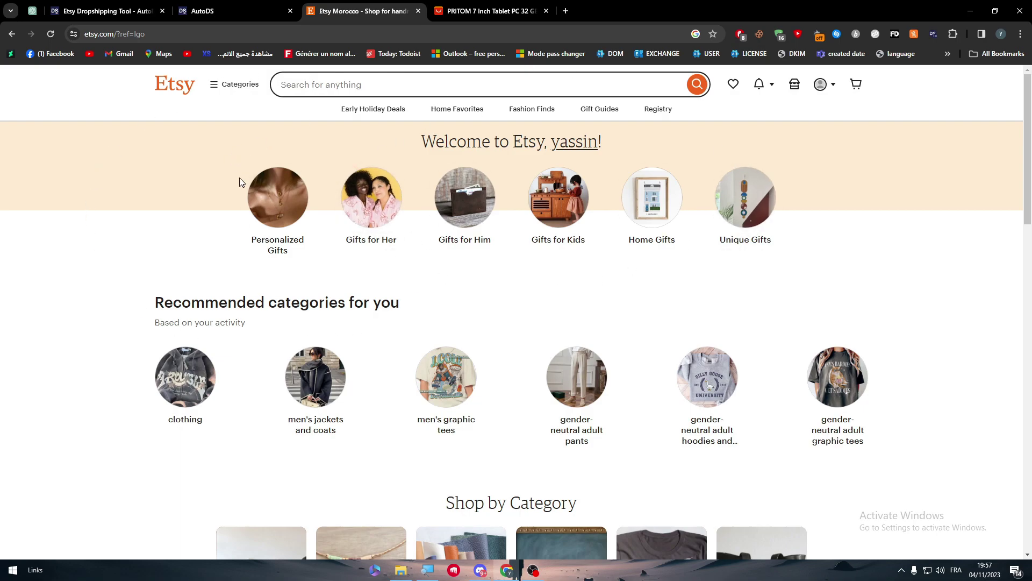
key(ctrl+shift+Tab)
scroll(1031, 133, down, 1)
drag(1031, 133, 1019, 159)
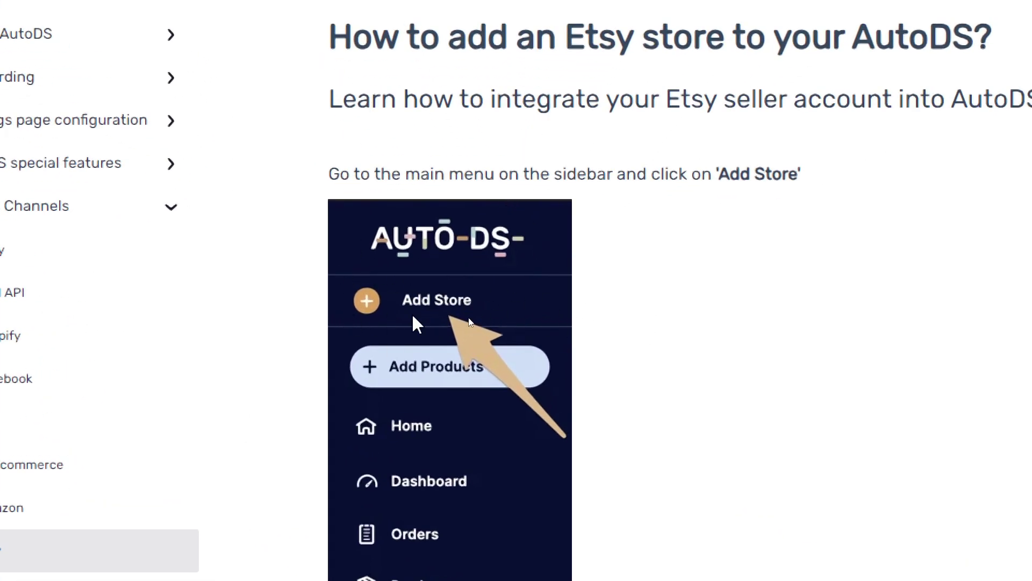
Scroll through the help article's steps down to Related articles
scroll(424, 312, down, 2)
scroll(482, 269, down, 10)
scroll(447, 222, down, 5)
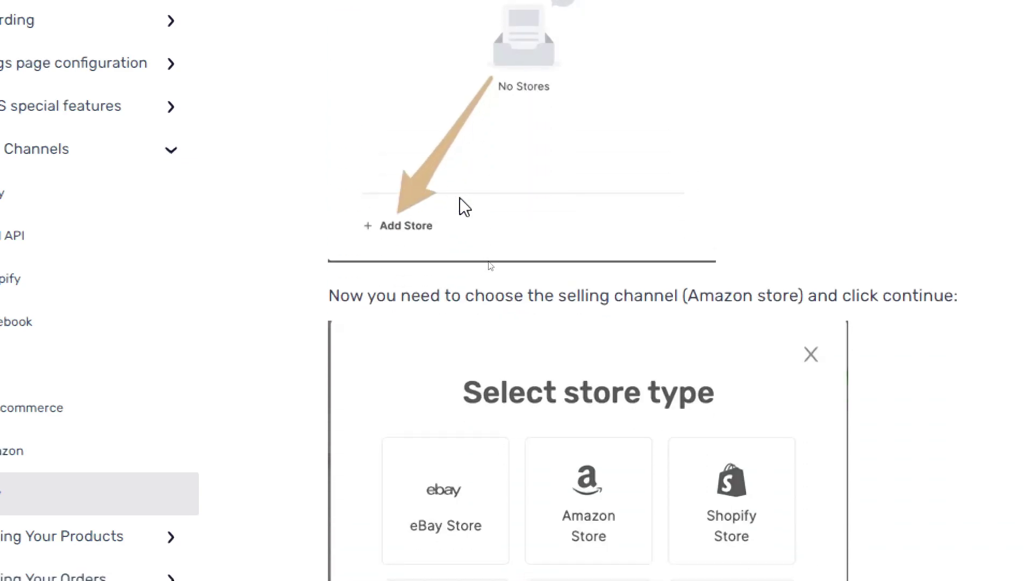
scroll(460, 208, up, 2)
scroll(468, 204, up, 2)
scroll(463, 436, down, 1)
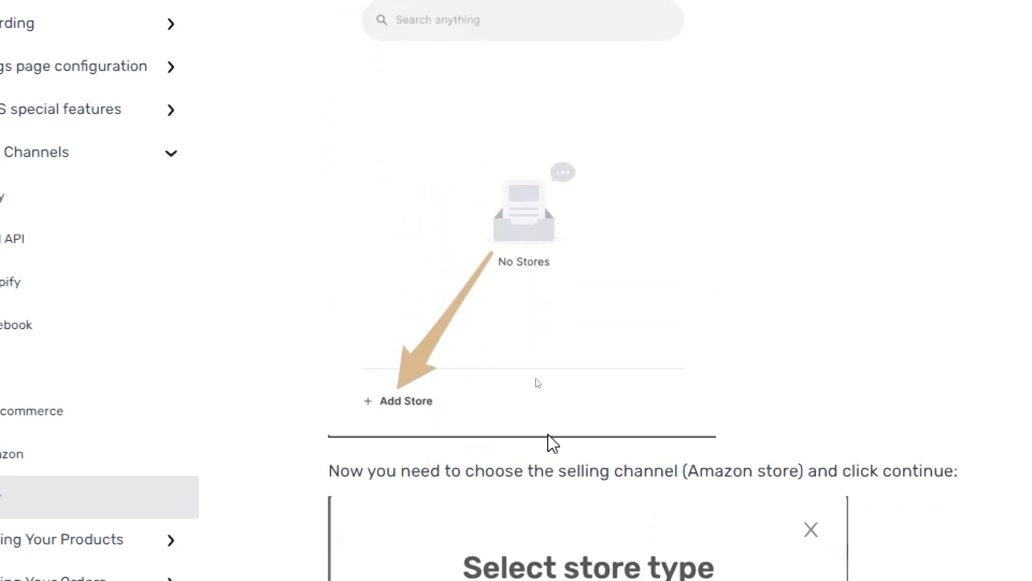
scroll(551, 443, down, 3)
scroll(604, 392, down, 5)
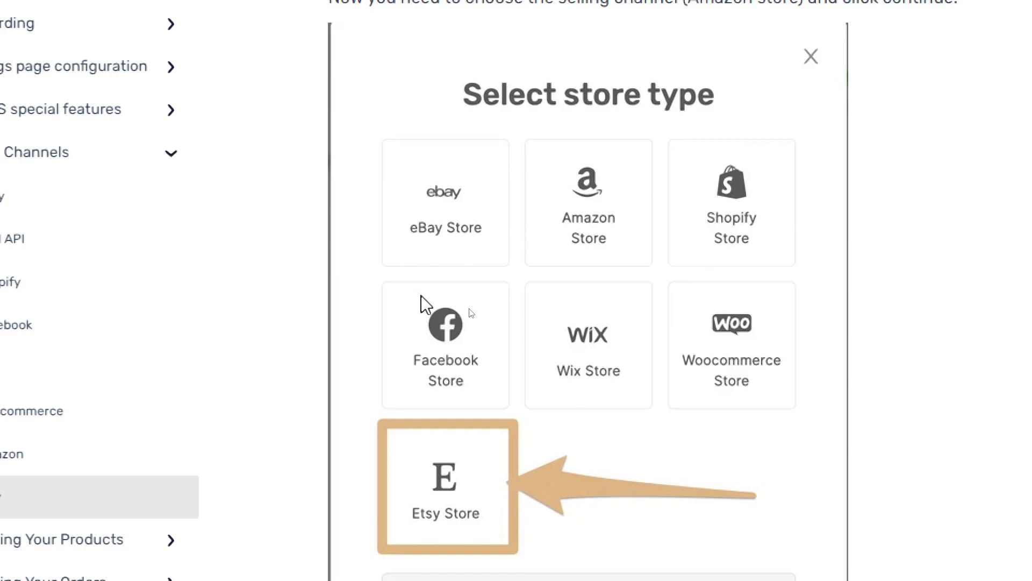
scroll(502, 230, down, 1)
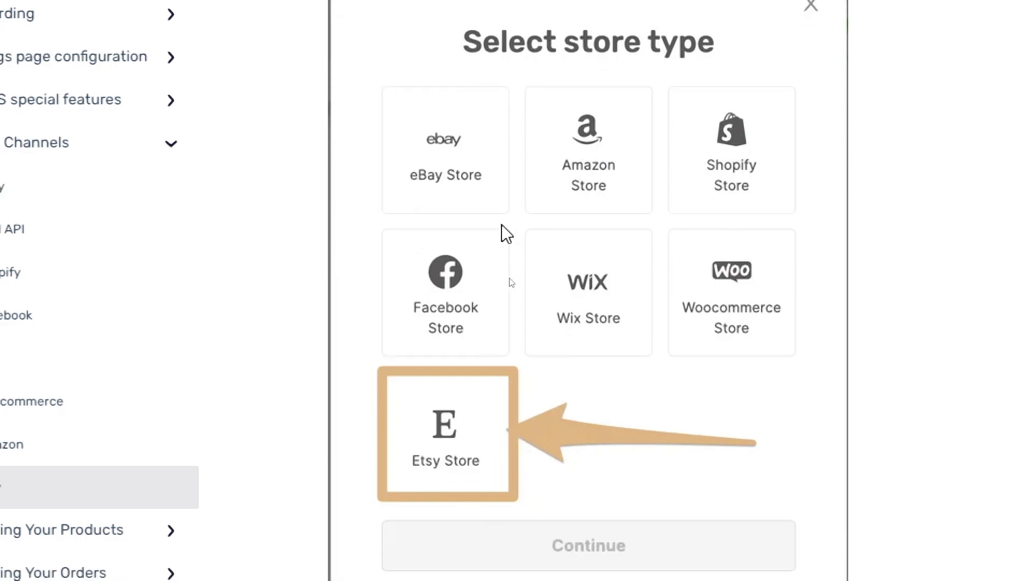
scroll(444, 345, down, 3)
scroll(430, 99, down, 4)
scroll(744, 538, down, 1)
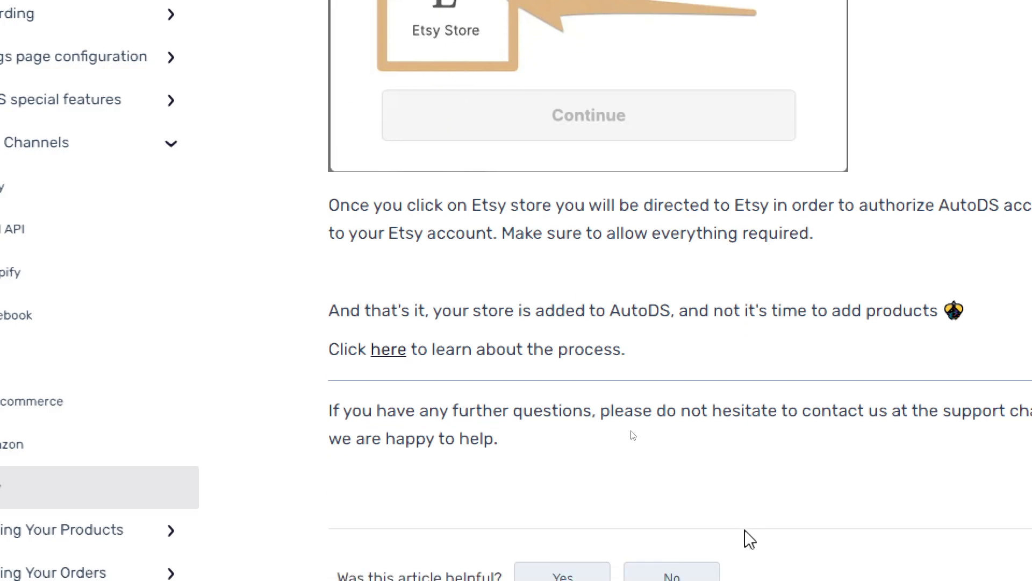
scroll(702, 387, down, 6)
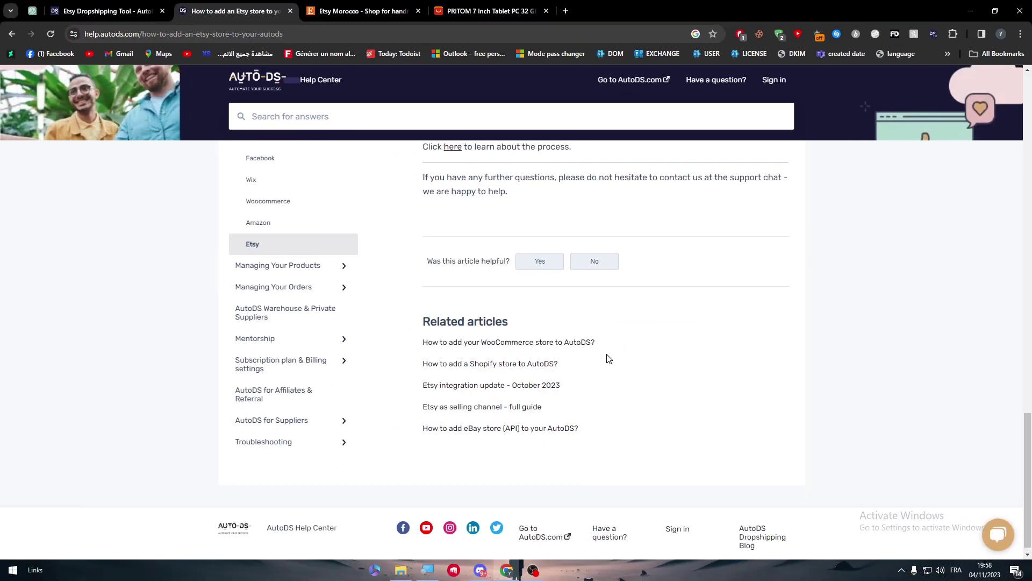
Glance at the Etsy homepage tab, return to the article, then switch to the Etsy dropshipping tool page
click(340, 8)
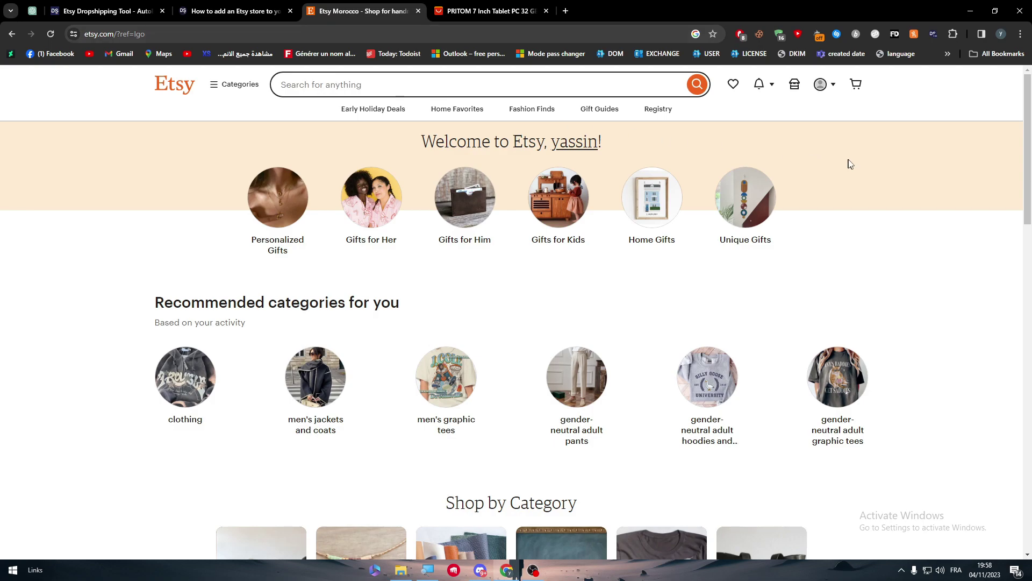
click(252, 16)
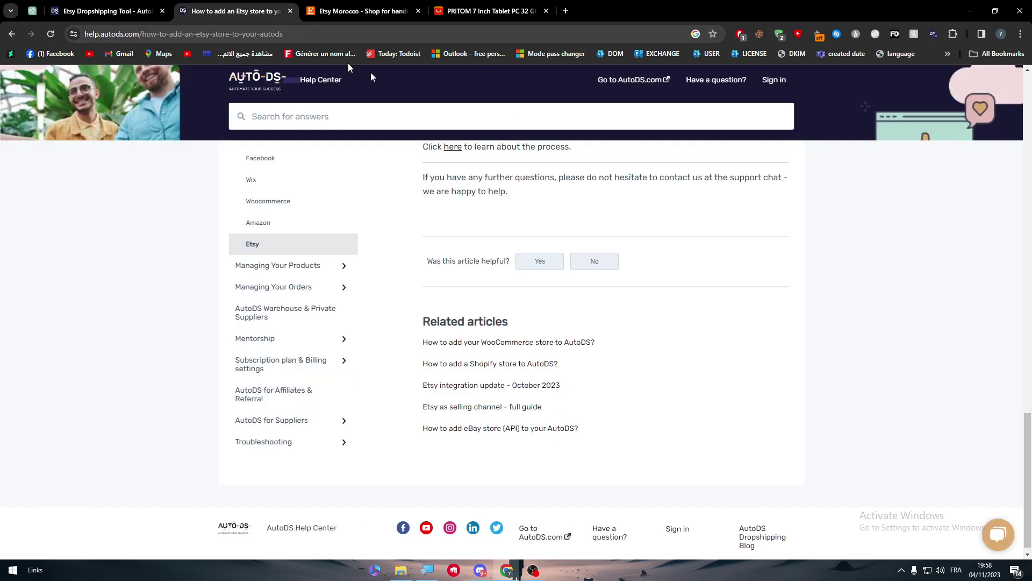
click(1027, 384)
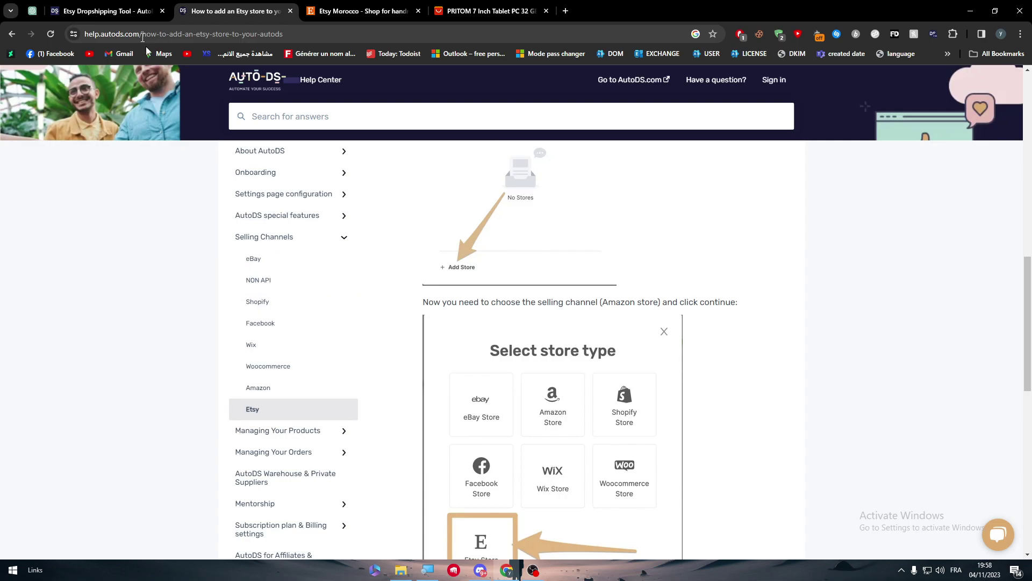
key(ctrl+shift+Tab)
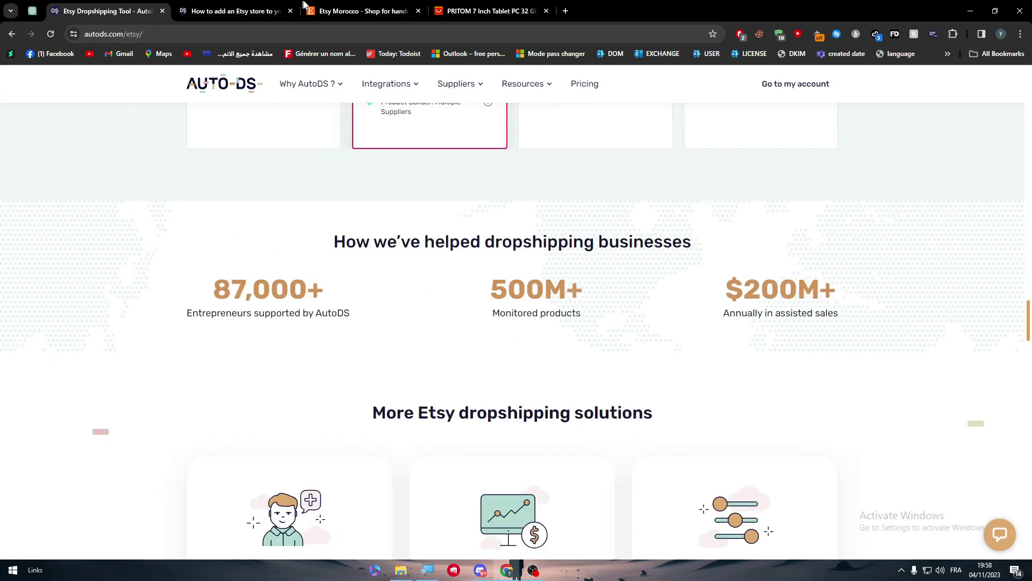
click(318, 11)
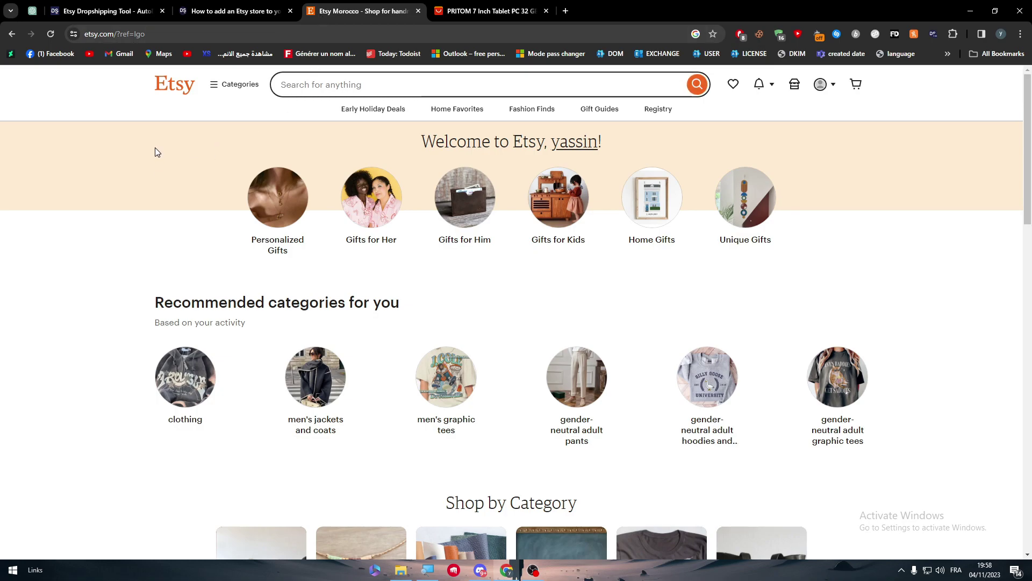
click(107, 11)
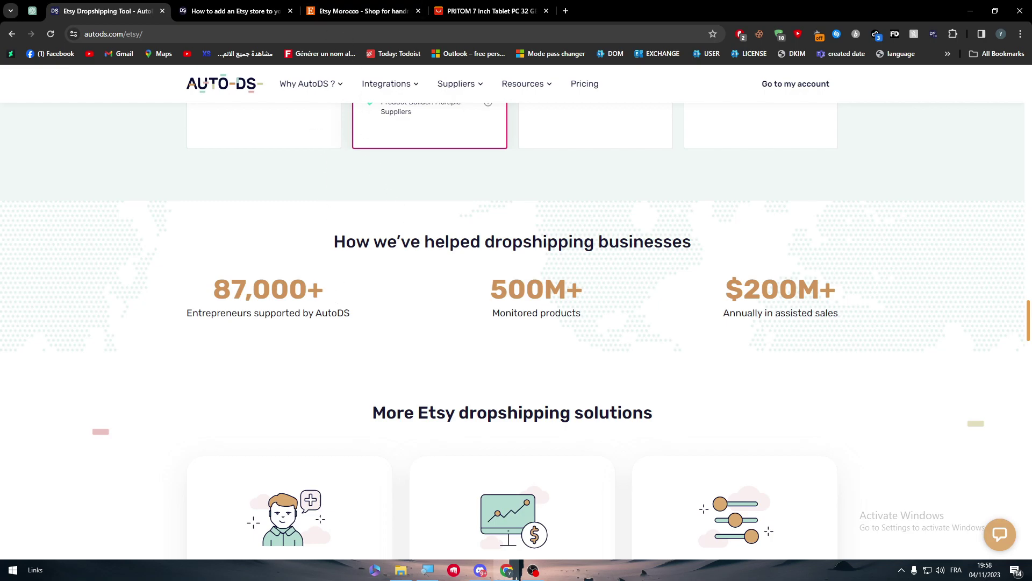
drag(1028, 320, 1003, 64)
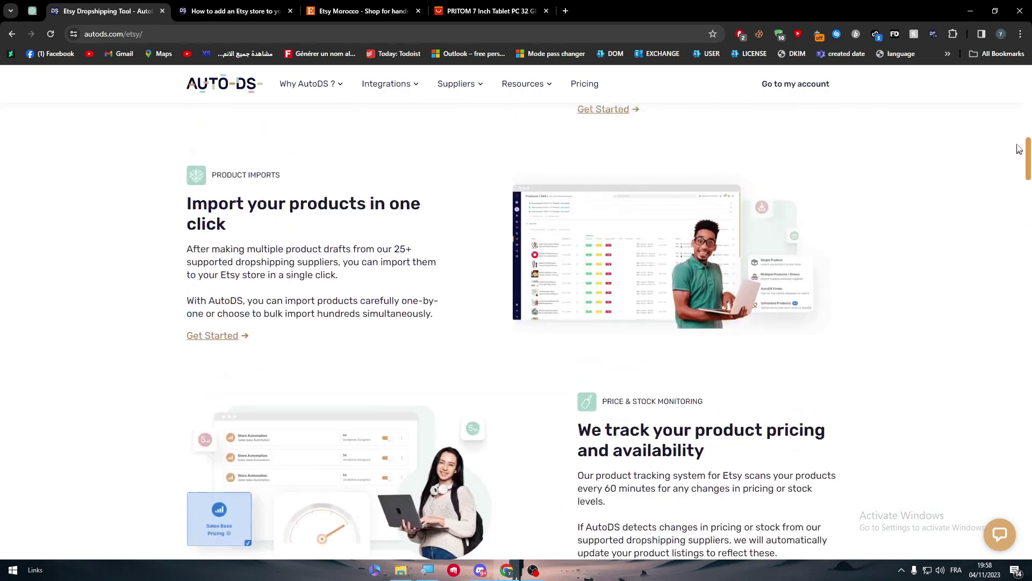